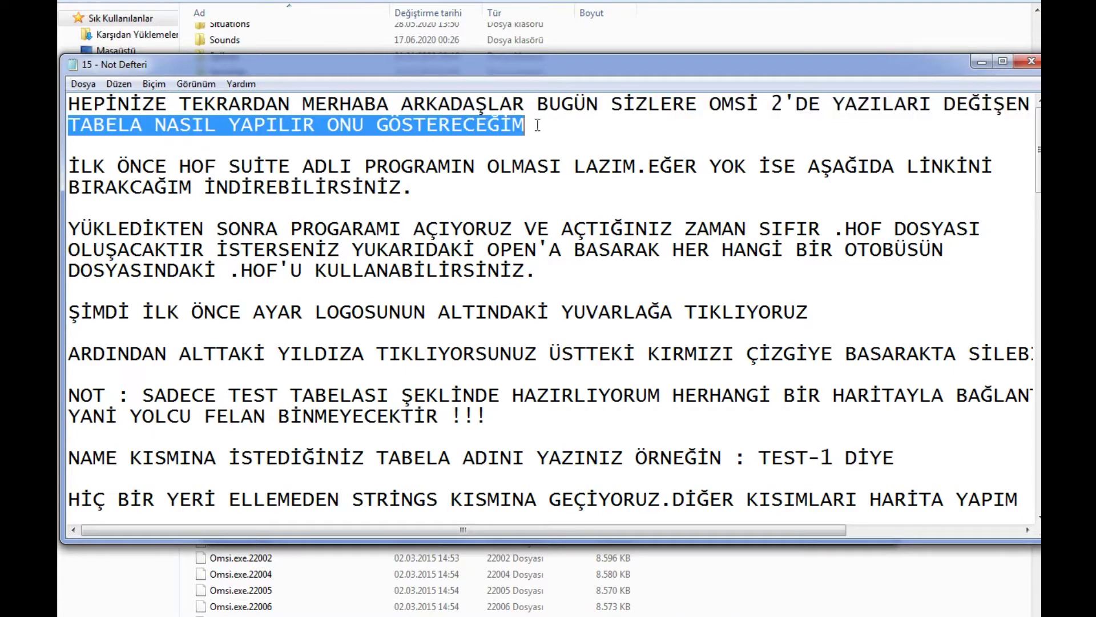
Highlight the notes about obtaining the HOF Suite program and opening a .hof file from any bus folder
drag(68, 167, 622, 159)
click(704, 155)
drag(782, 154, 1018, 165)
drag(69, 190, 343, 201)
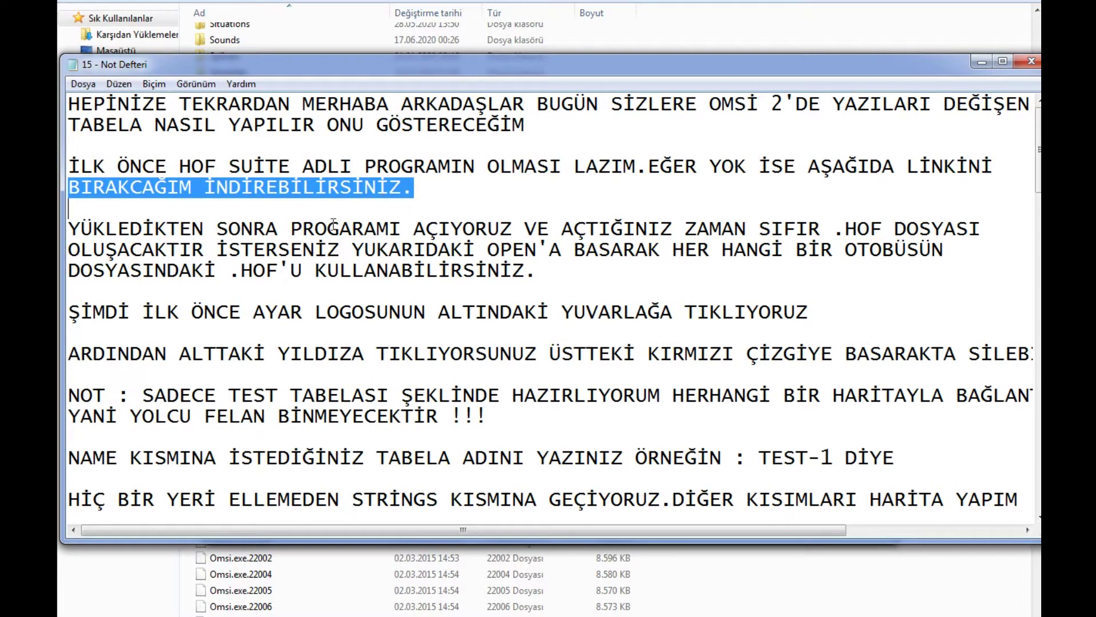
drag(69, 229, 959, 263)
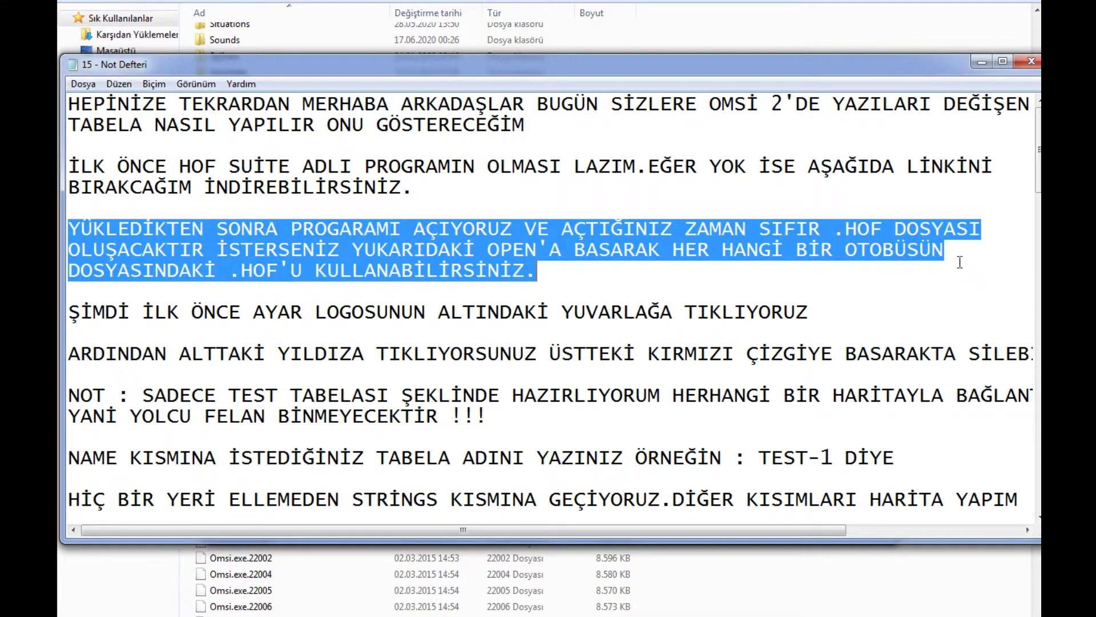
click(959, 263)
Switch to HOF Suite and open BELENHOF.hof from the HH_EBus2019 vehicle folder
key(alt+Tab)
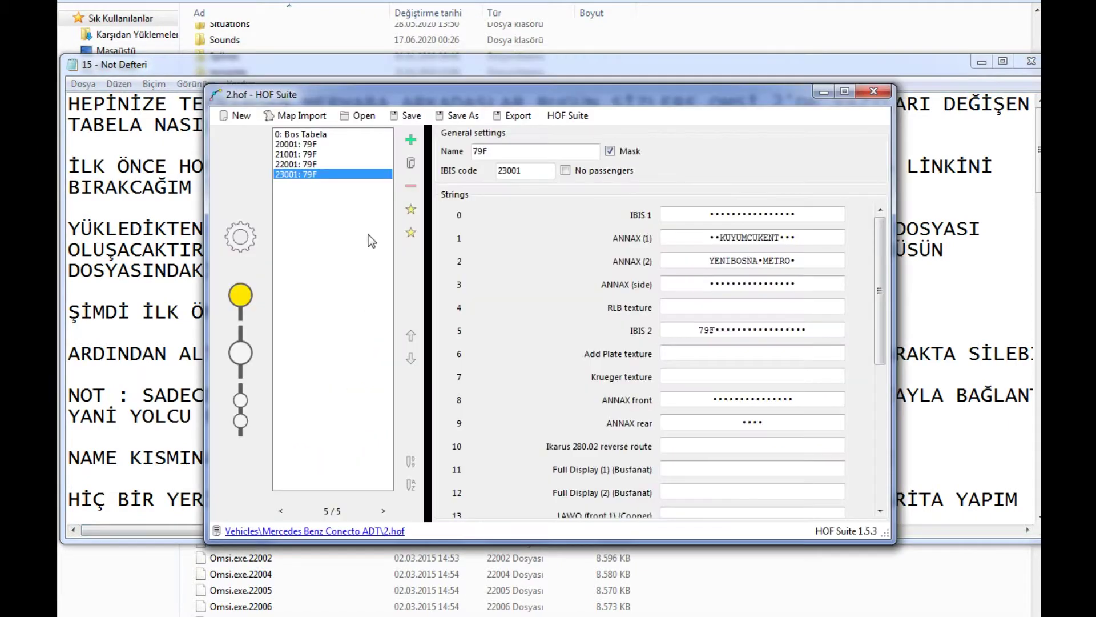
click(360, 112)
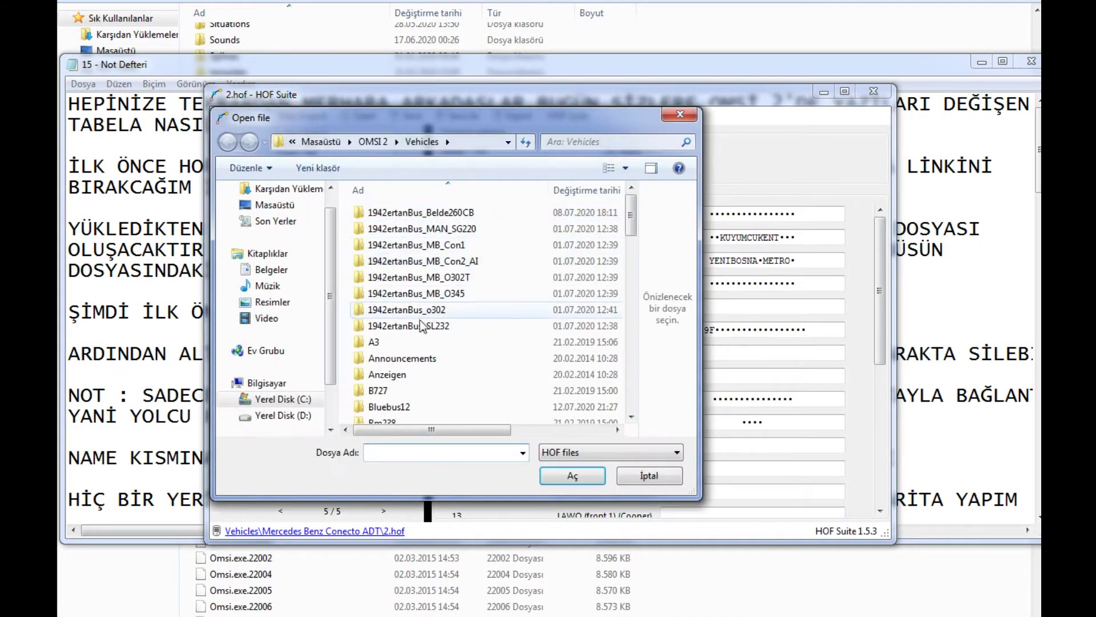
scroll(421, 323, down, 5)
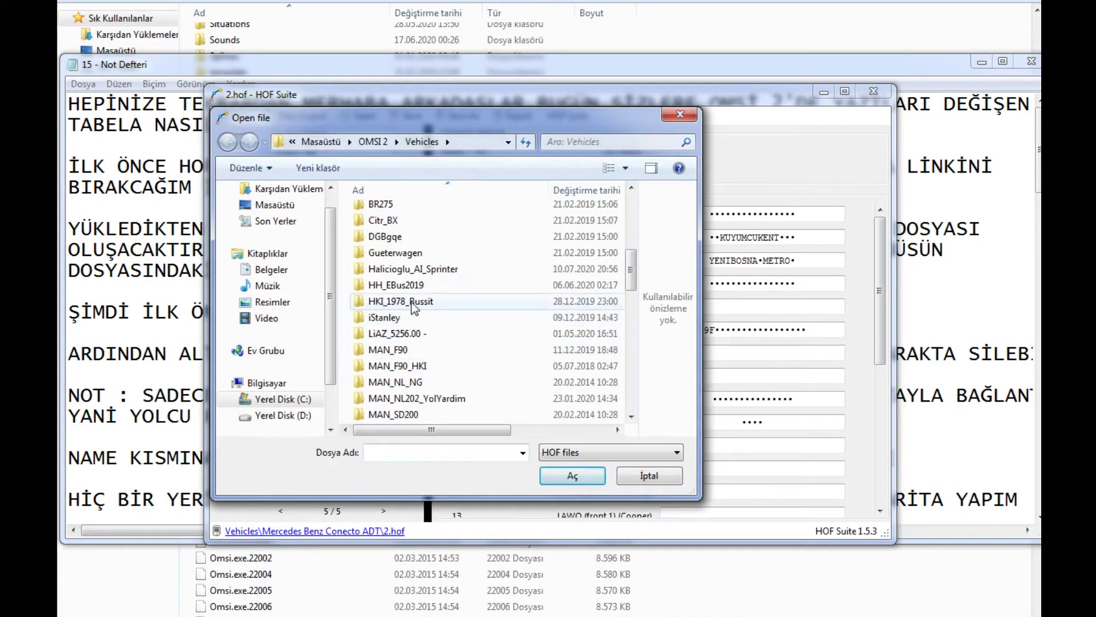
double_click(394, 285)
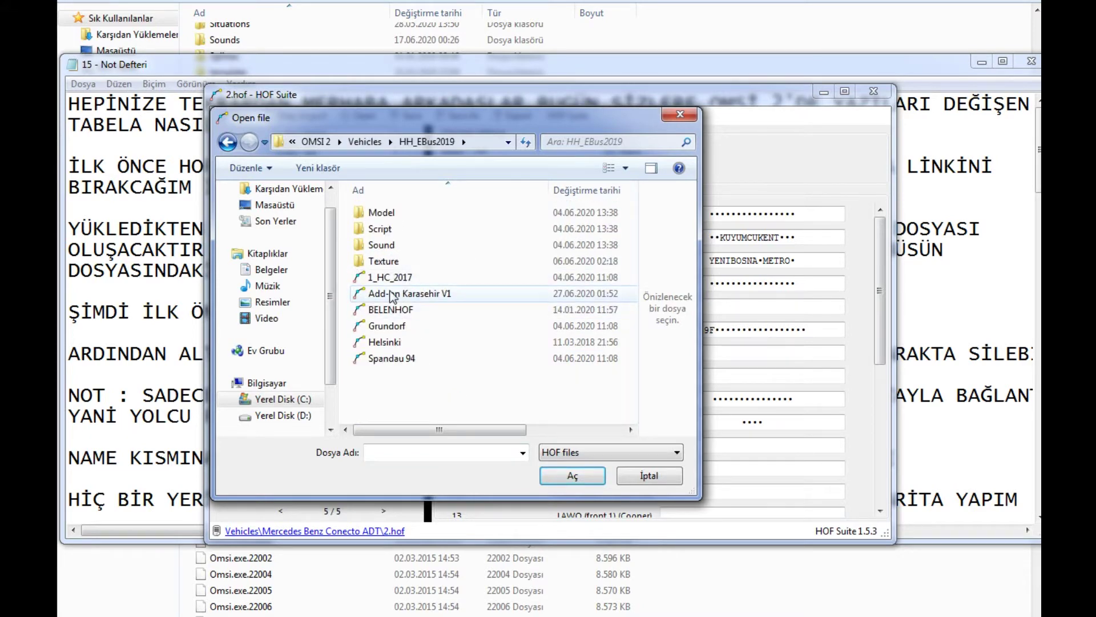
double_click(392, 309)
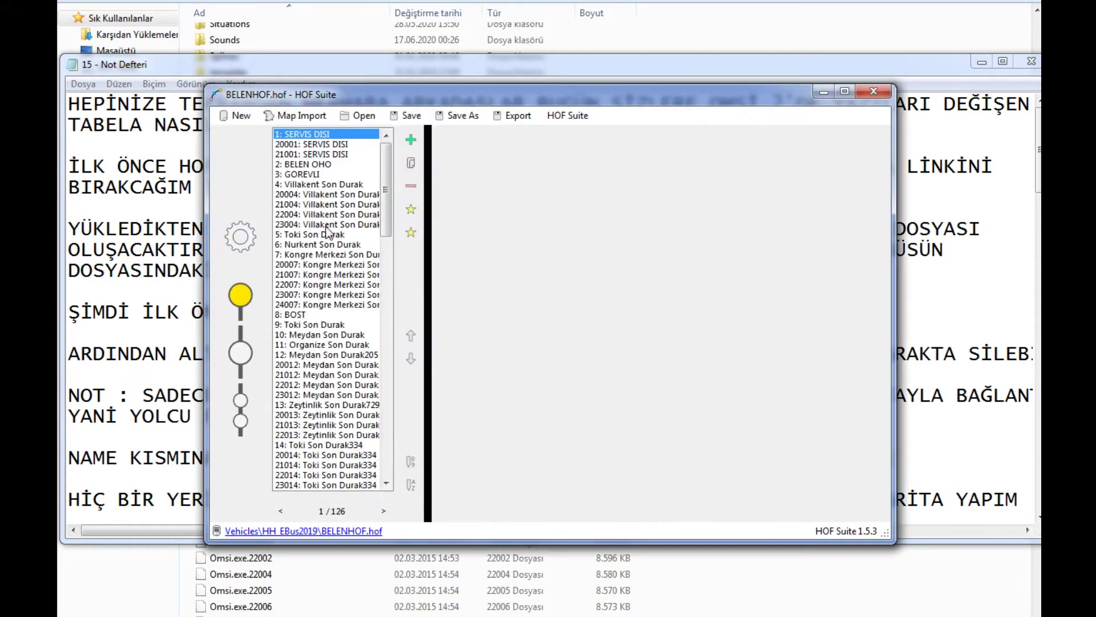
Look through the route-related sections and the general settings of BELENHOF.hof
drag(291, 312, 294, 460)
click(244, 361)
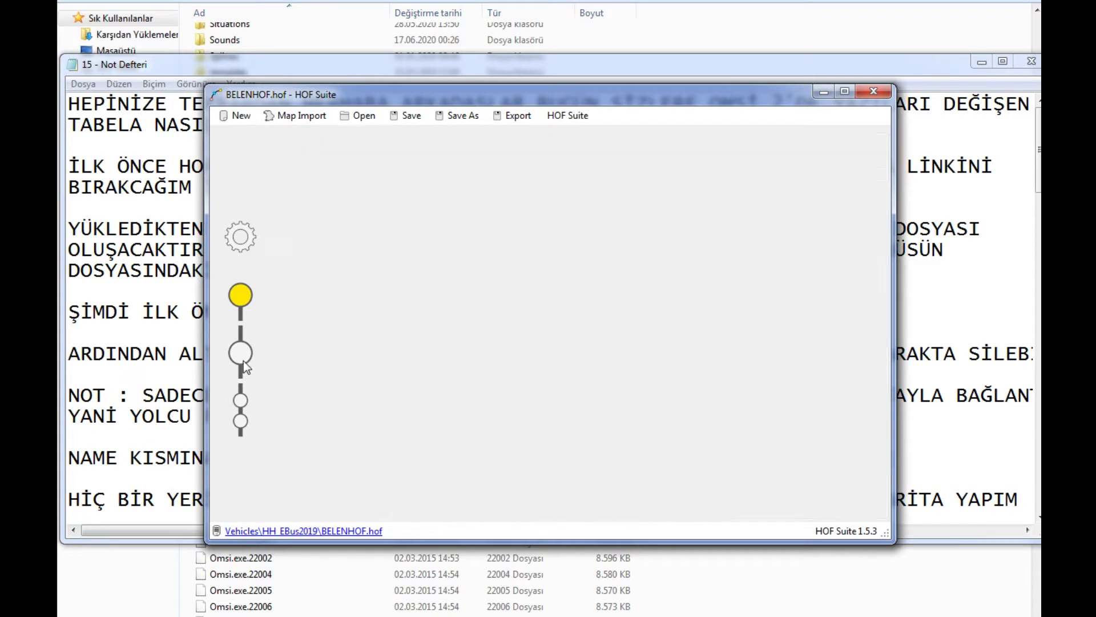
click(244, 403)
click(242, 236)
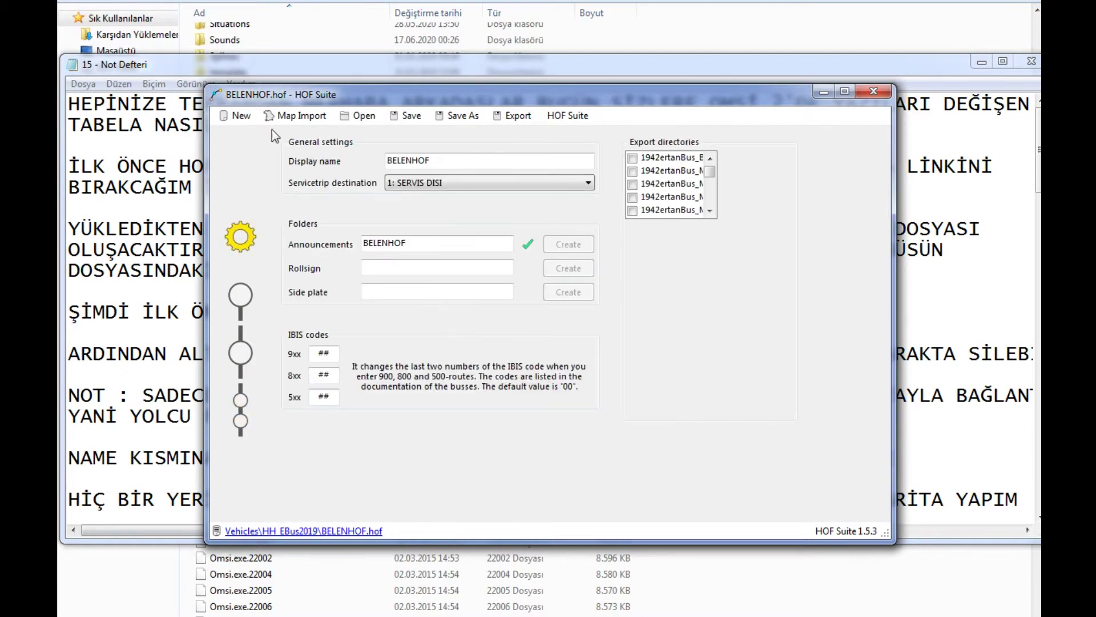
Open 2.hof from the Mercedes Benz Conecto ADT vehicle folder
click(357, 116)
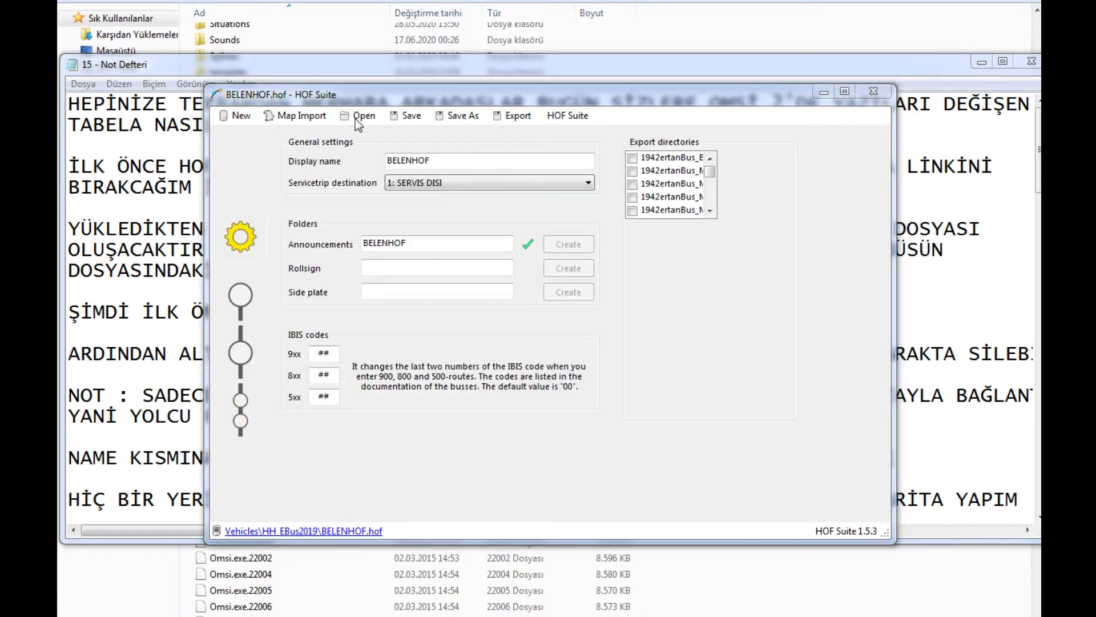
click(416, 347)
scroll(416, 348, down, 5)
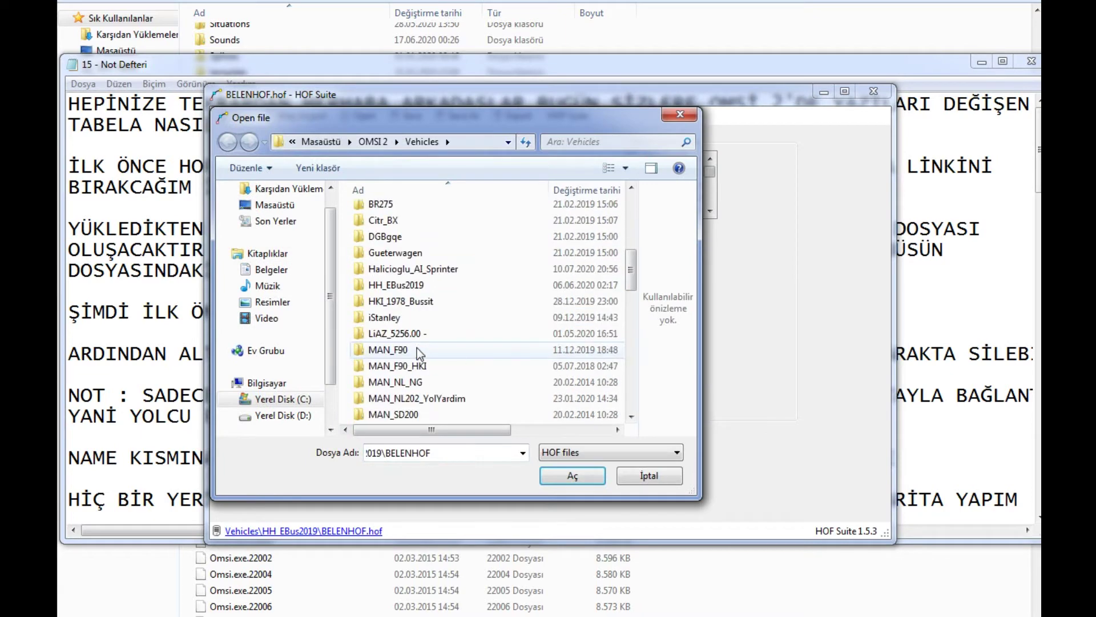
scroll(422, 287, down, 1)
scroll(422, 285, down, 4)
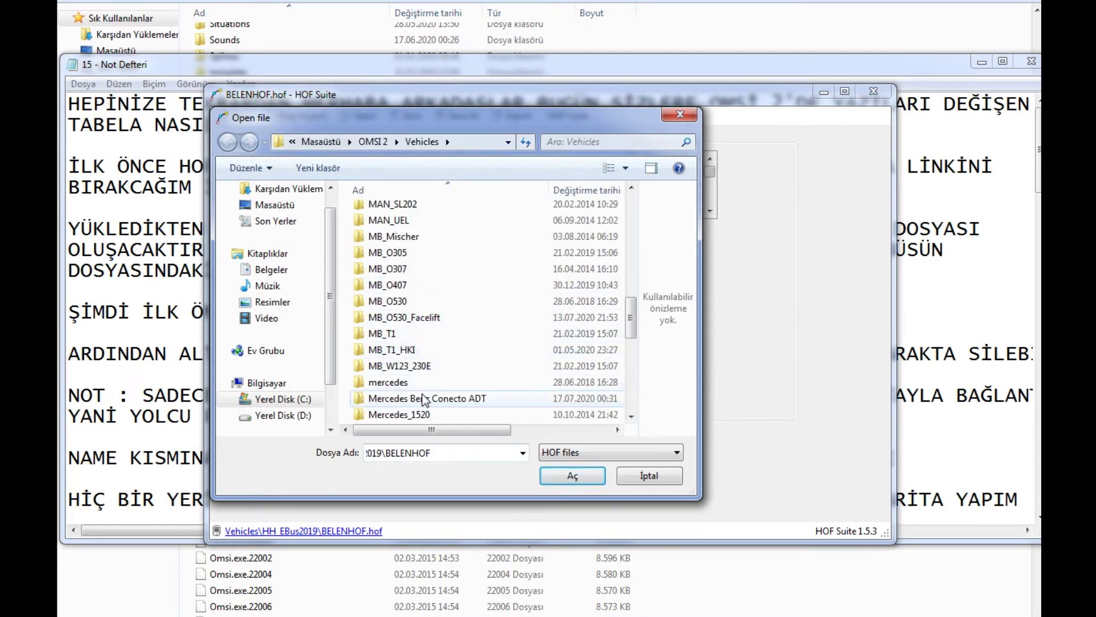
double_click(425, 398)
double_click(399, 277)
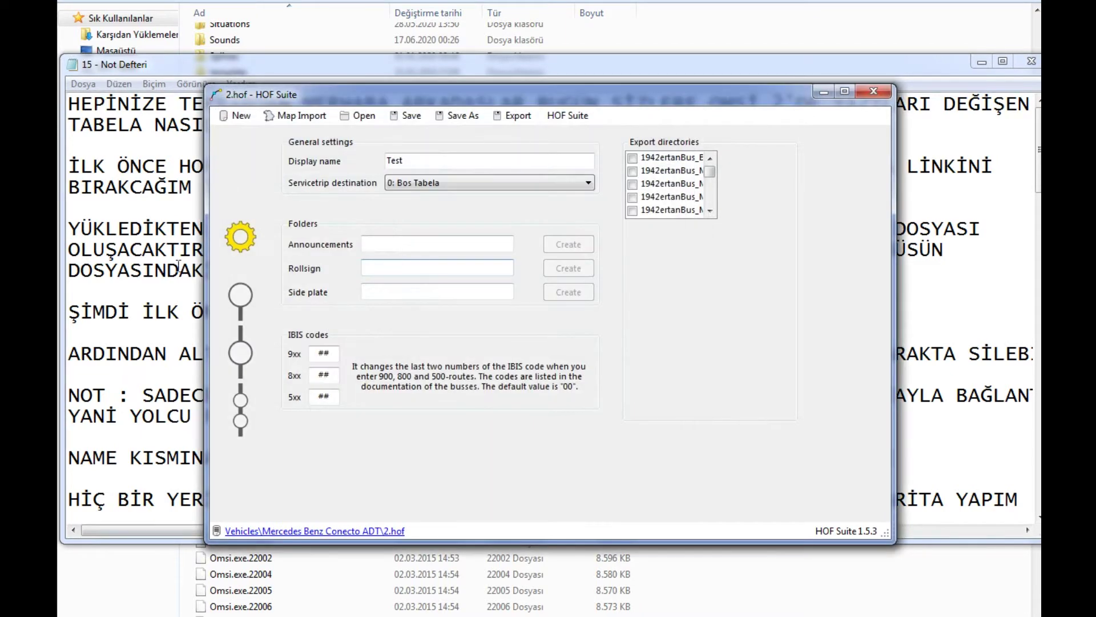
Highlight the Notepad line about the circle below the settings logo, and show the Destinations section of 2.hof in HOF Suite
click(85, 311)
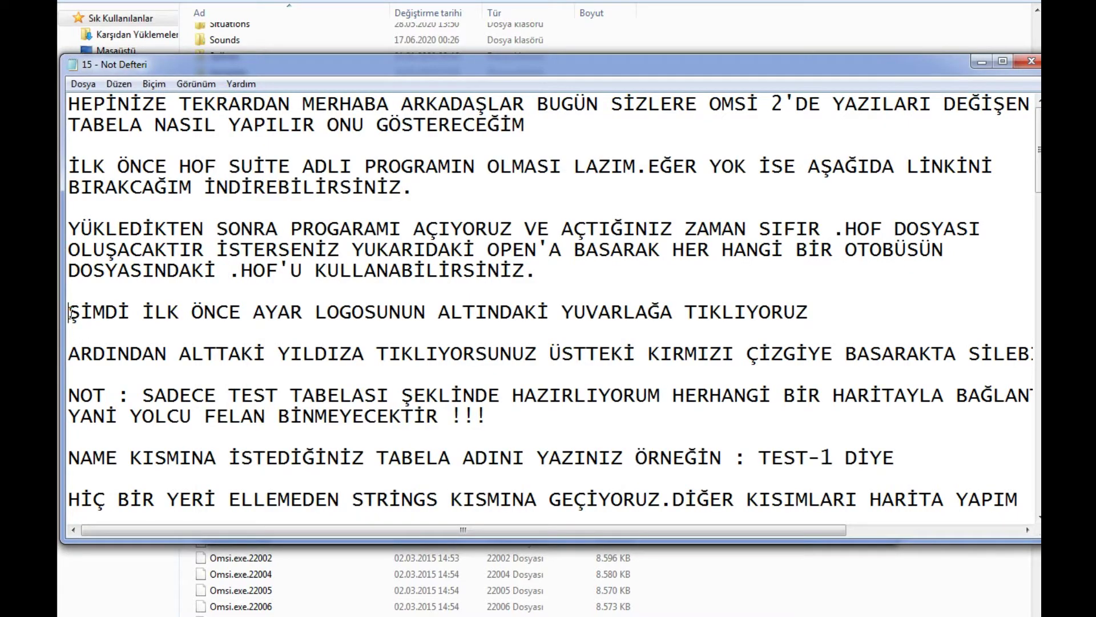
drag(71, 313, 819, 310)
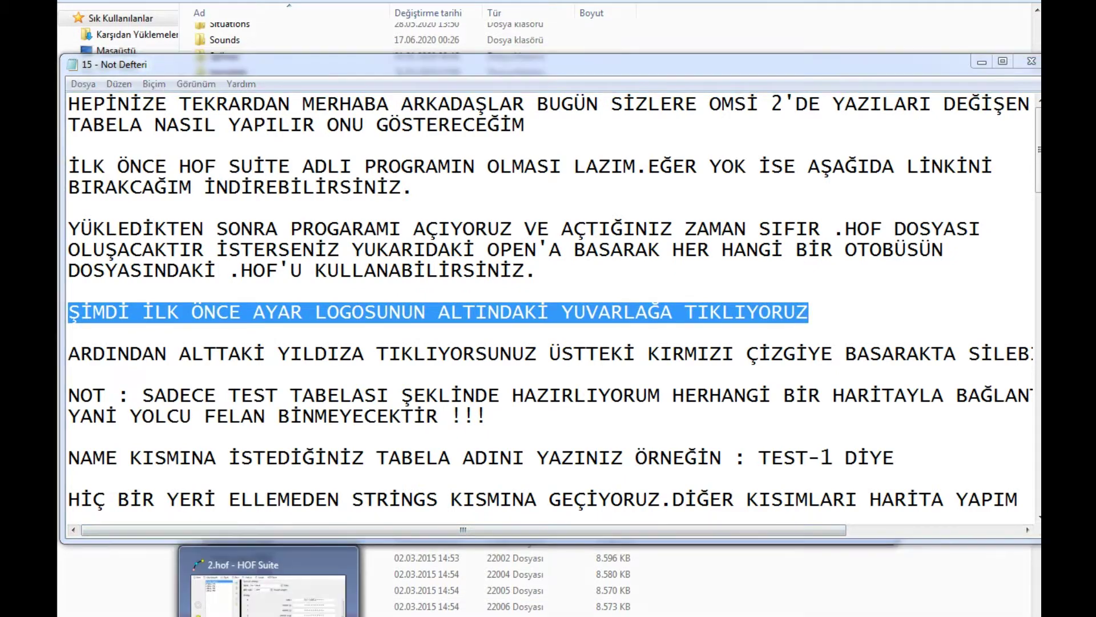
click(268, 580)
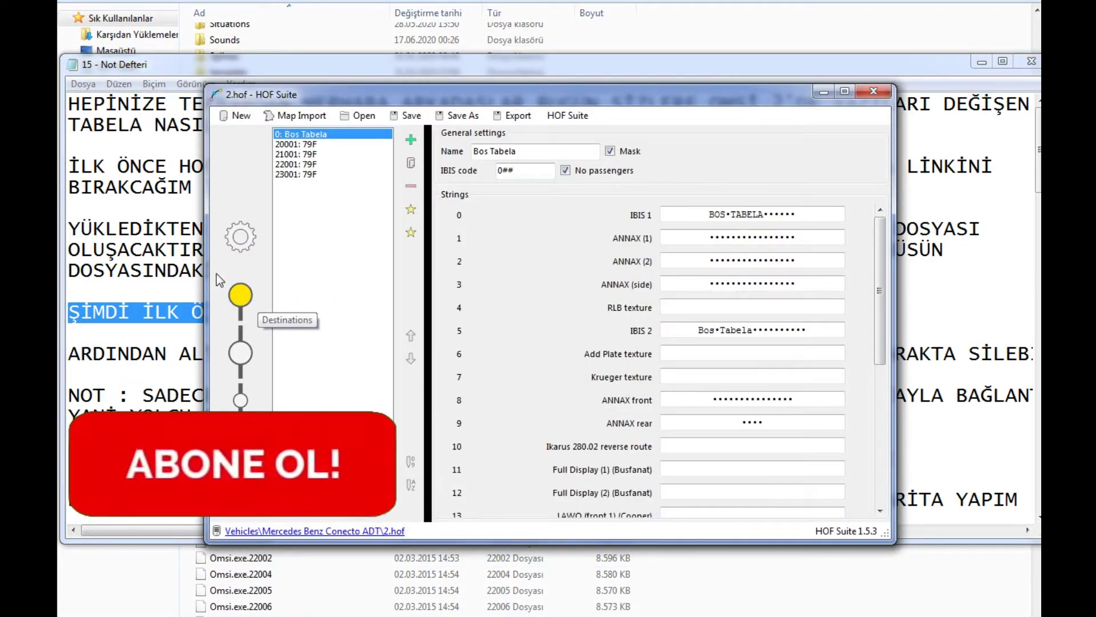
Switch to Notepad and highlight the line about adding with the lower star and deleting with the red line
click(70, 355)
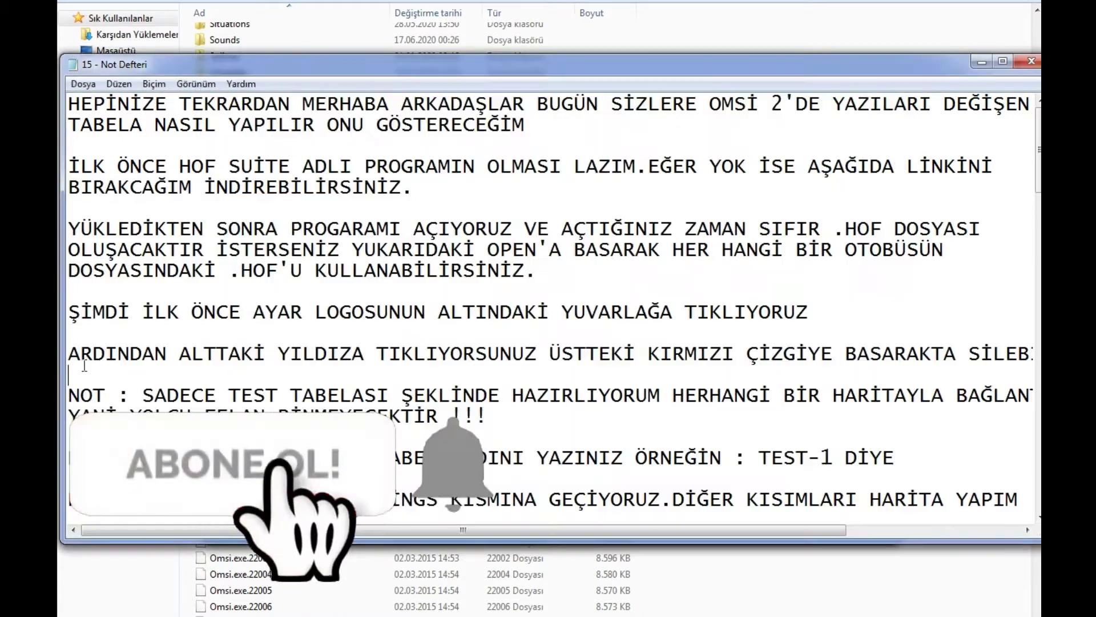
drag(69, 355, 1035, 355)
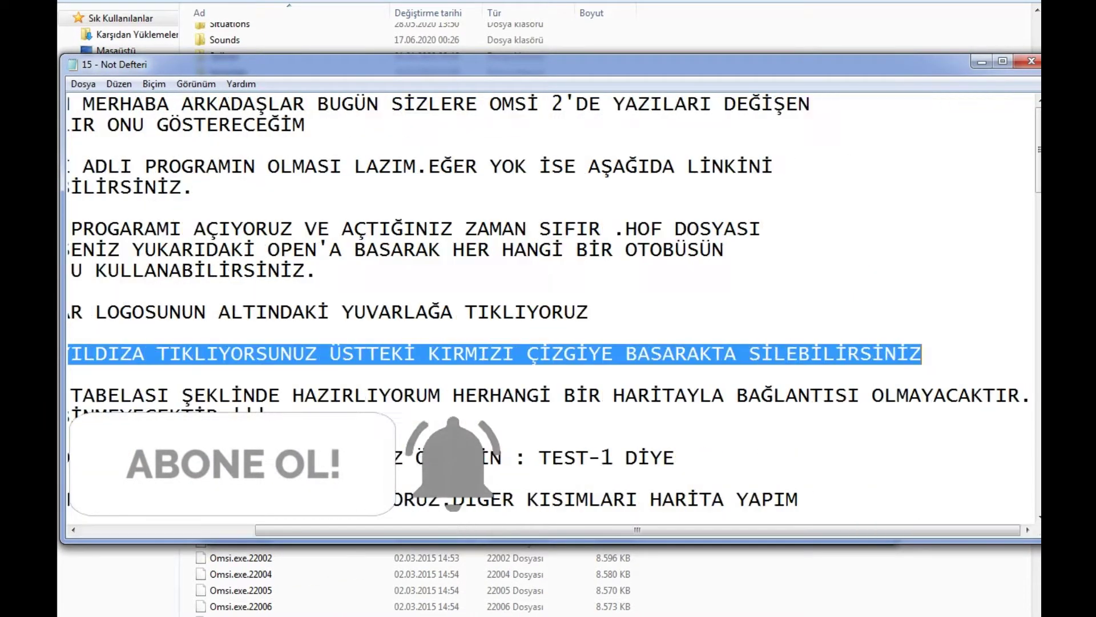
Switch to HOF Suite and create the Krueger++ destinations with 20000-numbers in 2.hof
key(alt+Tab)
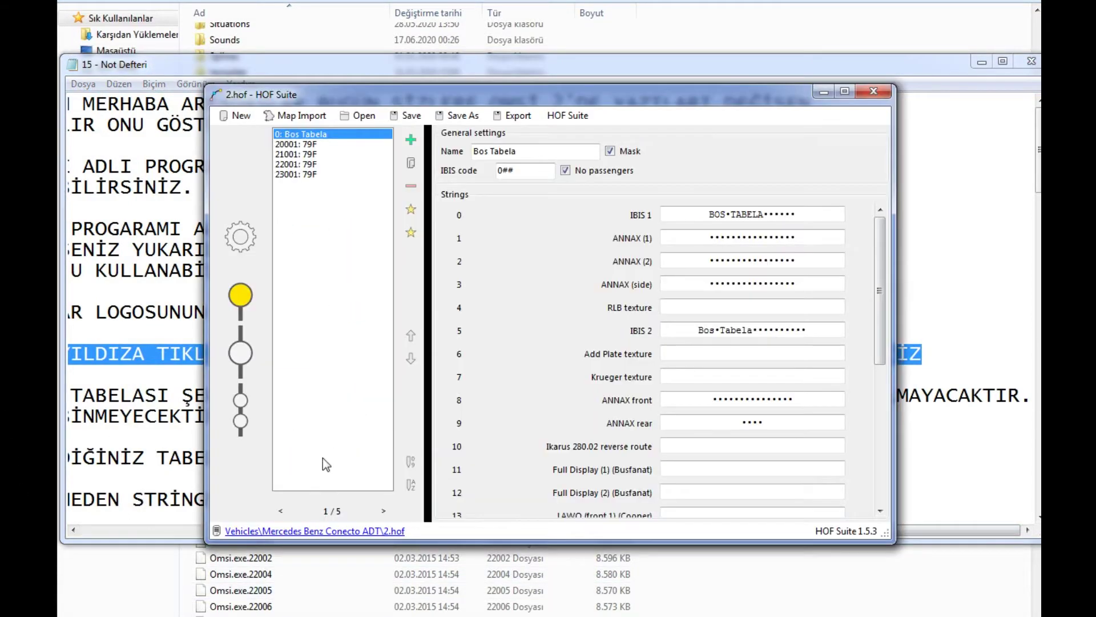
click(364, 174)
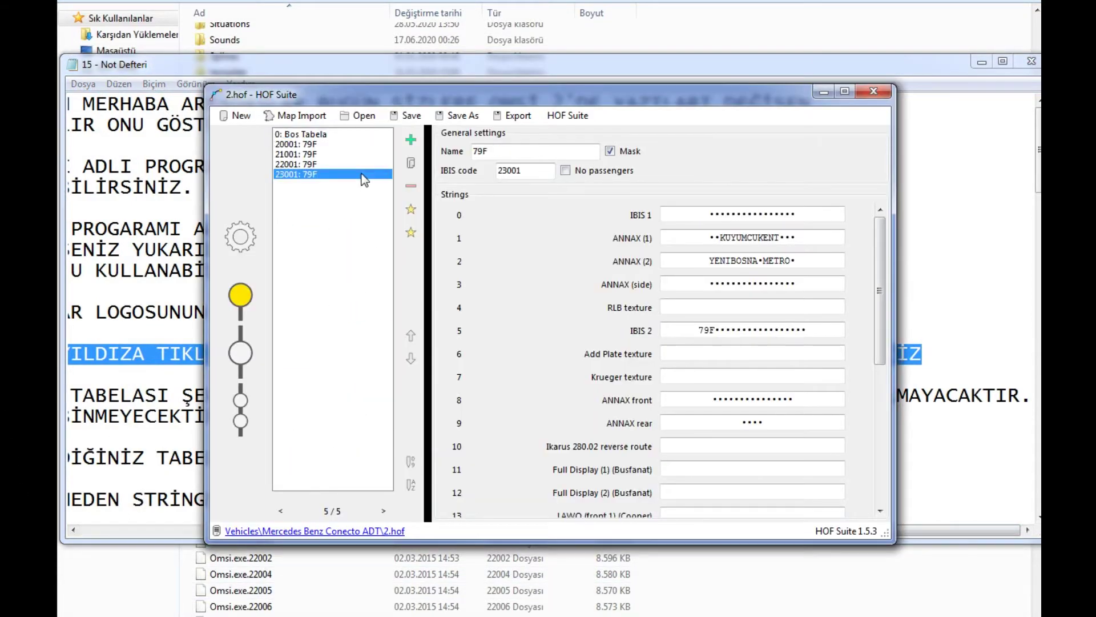
click(410, 232)
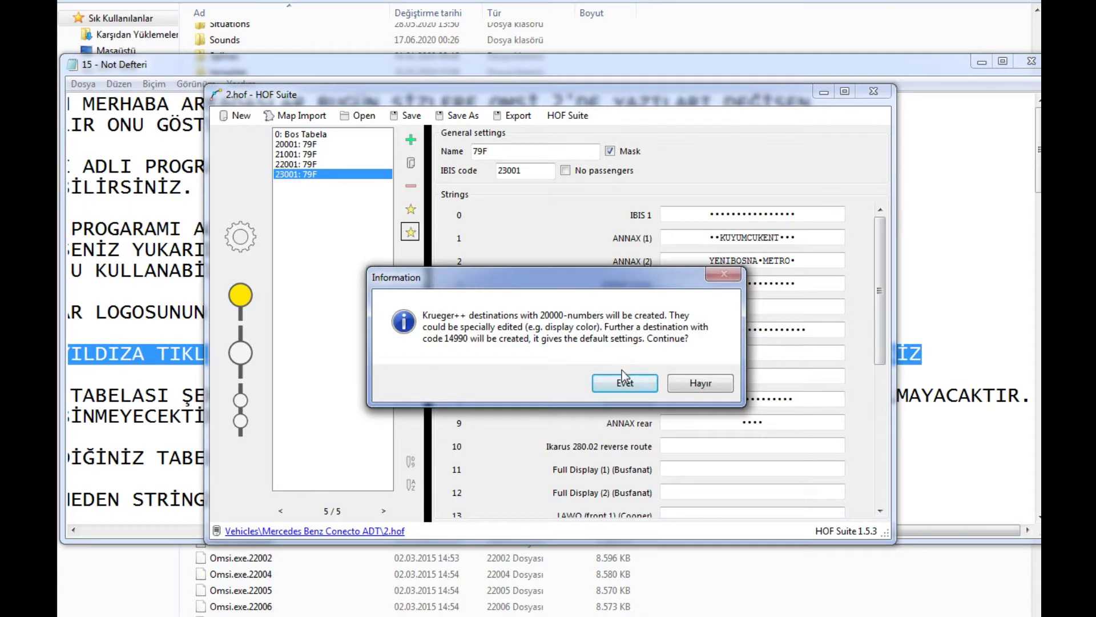
click(623, 375)
Delete the 20000 Bos Tabela and 14990 Options destinations from the list
click(337, 195)
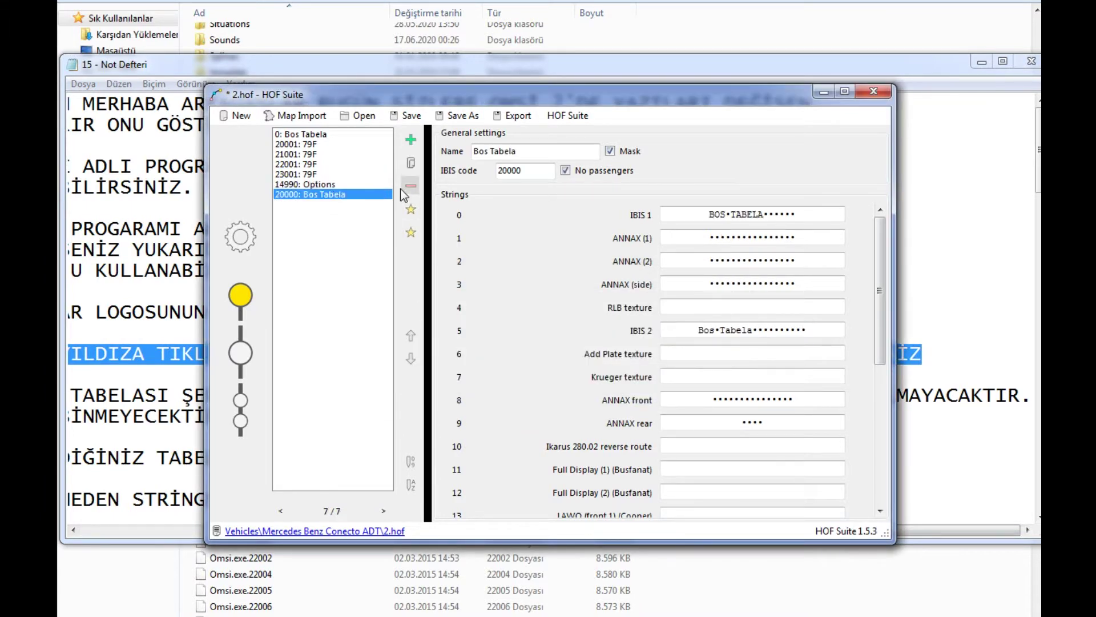
click(413, 186)
click(413, 187)
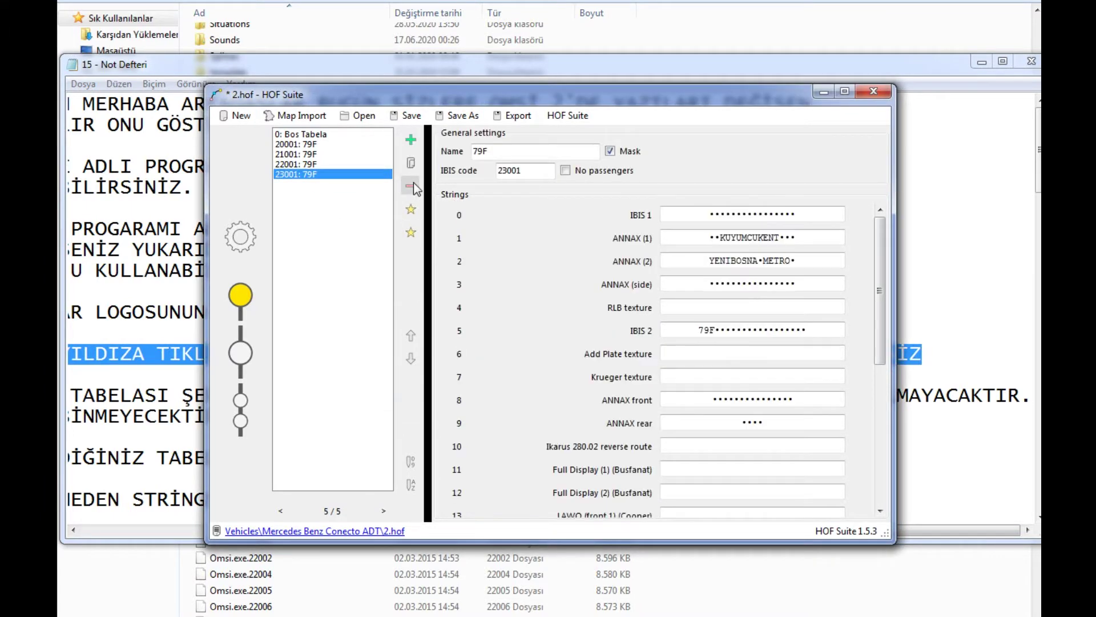
Switch to Notepad and highlight the notes about the test-only sign and entering a sign name such as TEST-1
click(168, 272)
drag(465, 531, 250, 515)
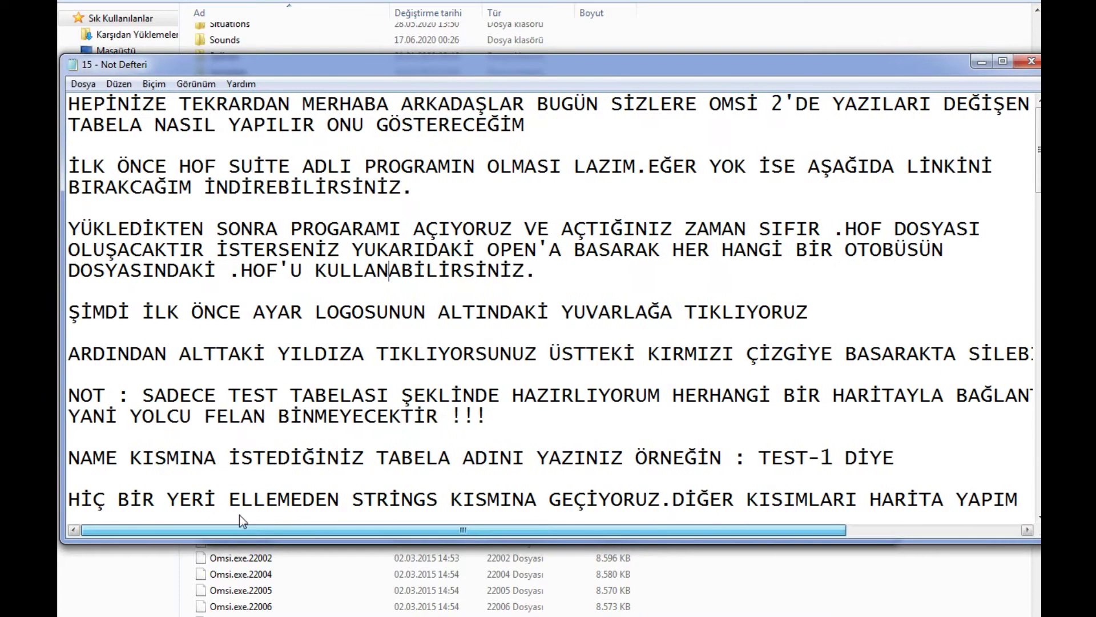
drag(71, 401, 1037, 394)
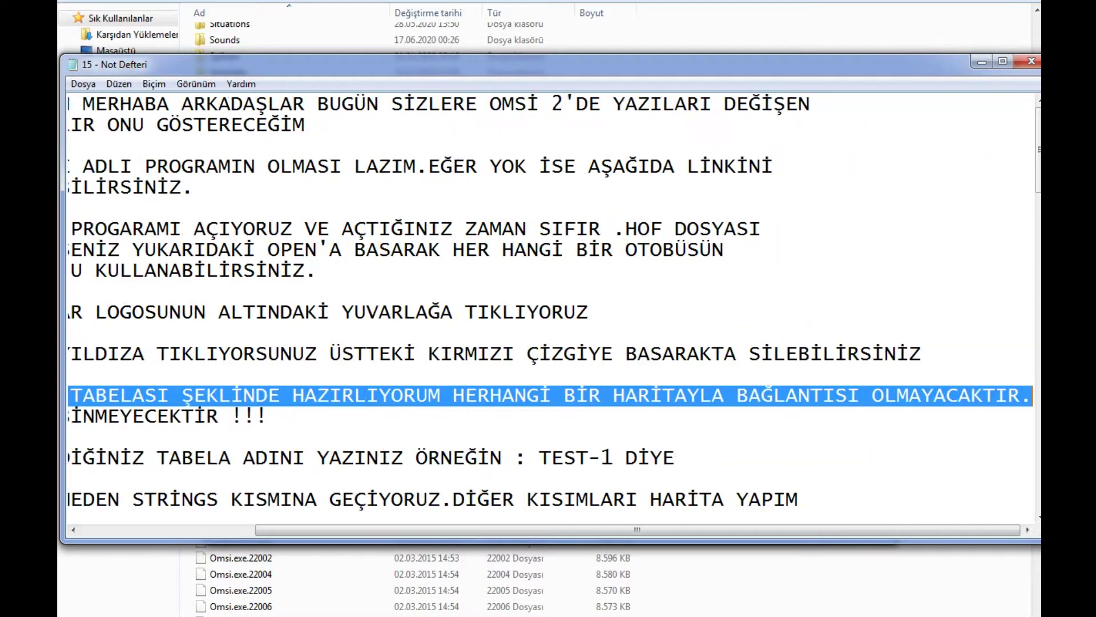
drag(838, 528, 611, 533)
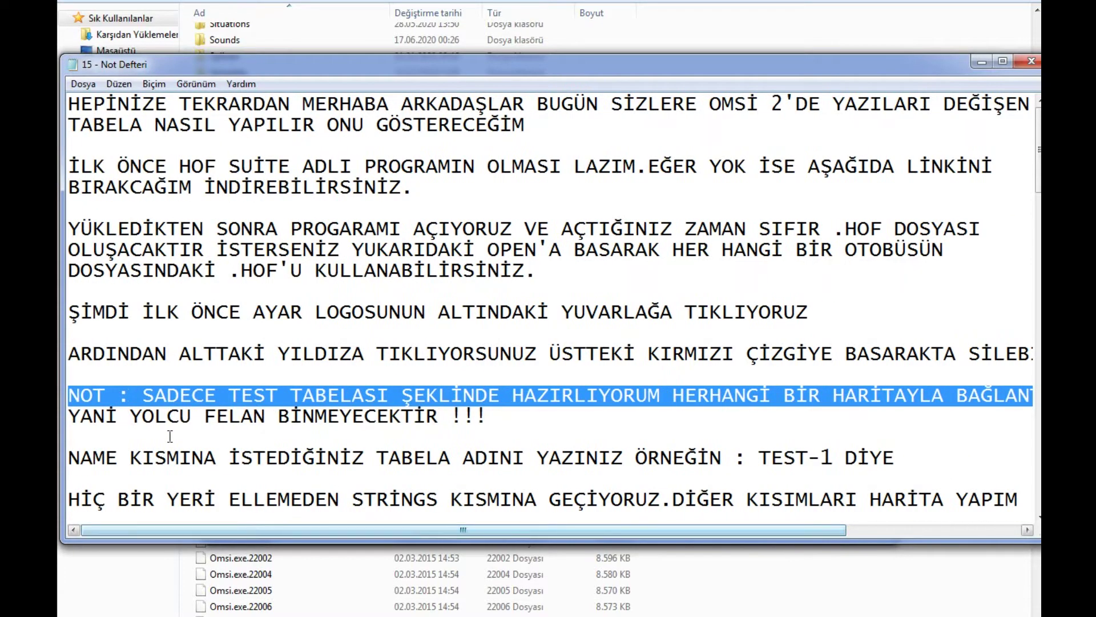
drag(71, 417, 498, 415)
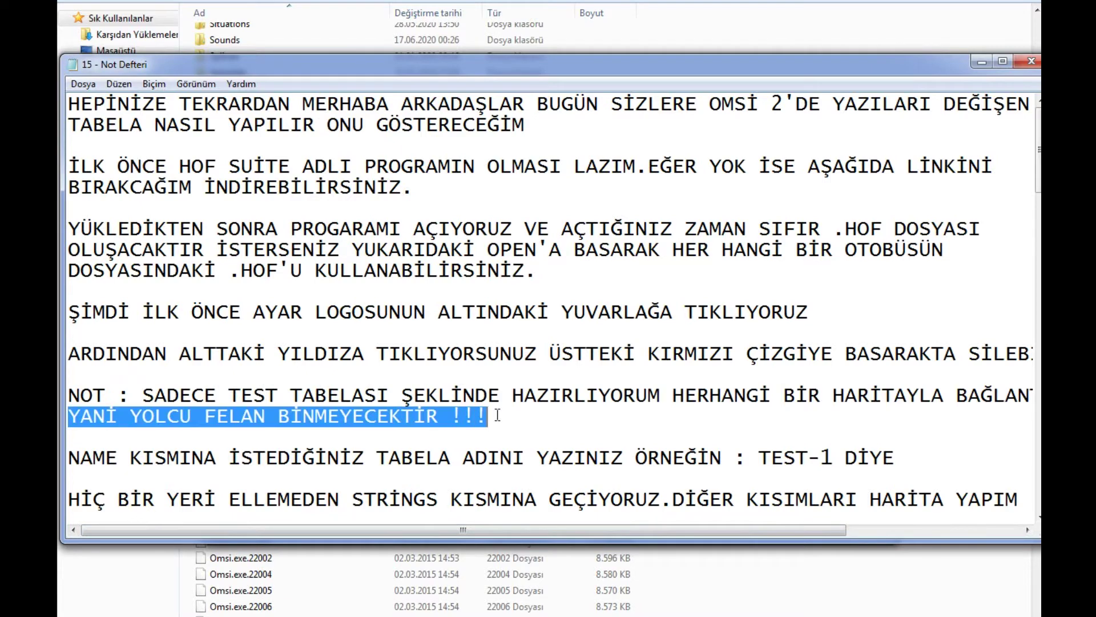
drag(73, 457, 915, 449)
Switch to HOF Suite, generate the Krueger++ destinations, and delete the 14990 Options entry
key(alt+Tab)
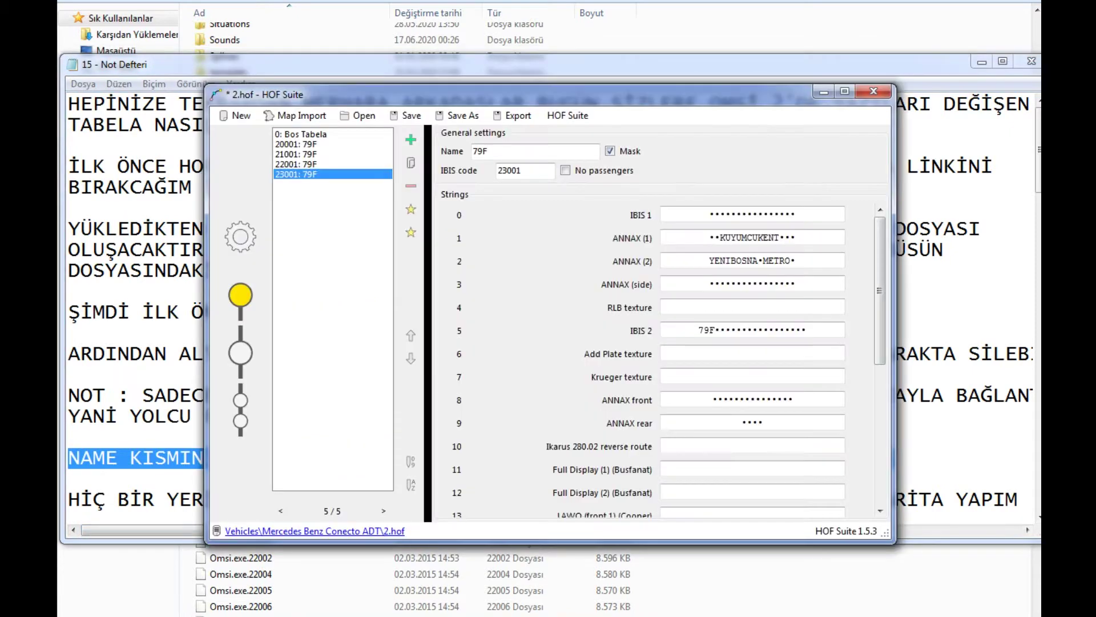
click(411, 233)
click(598, 382)
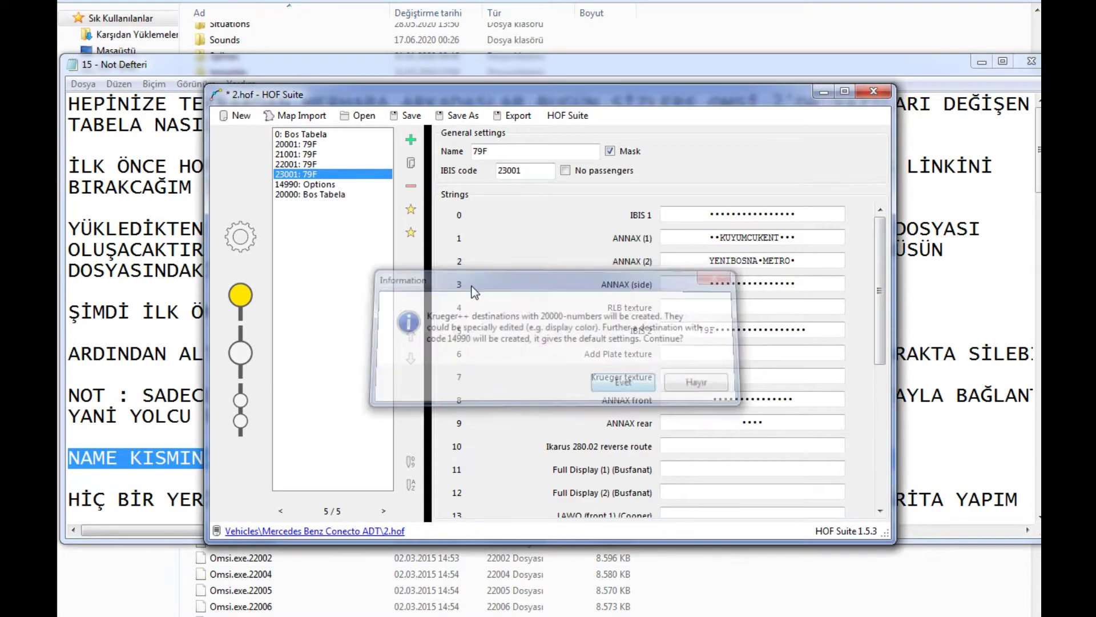
click(343, 187)
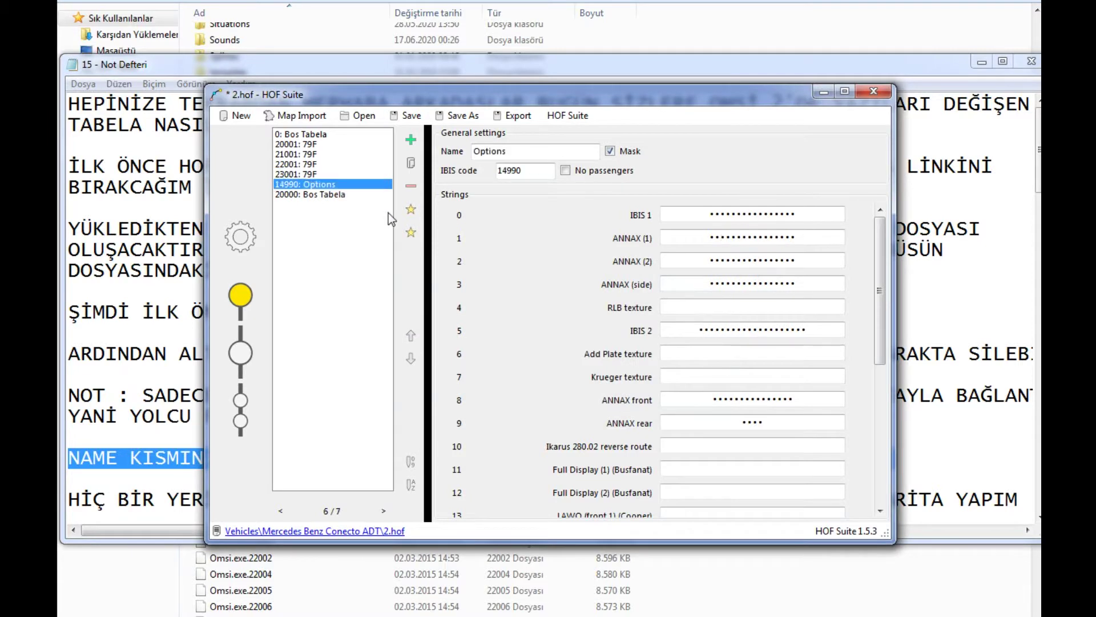
click(406, 186)
Rename the 20000 Bos Tabela destination as 78E
drag(541, 157, 113, 165)
text(T)
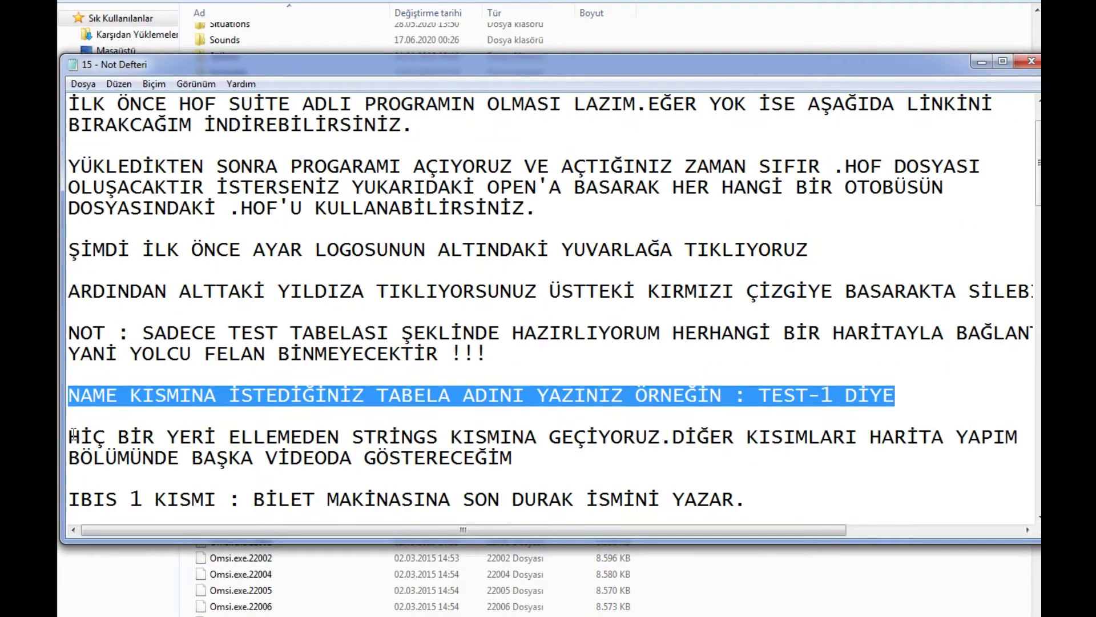
Highlight the Notepad lines about moving on to Strings and using IBIS 1 for the last stop's name
drag(73, 437, 1039, 454)
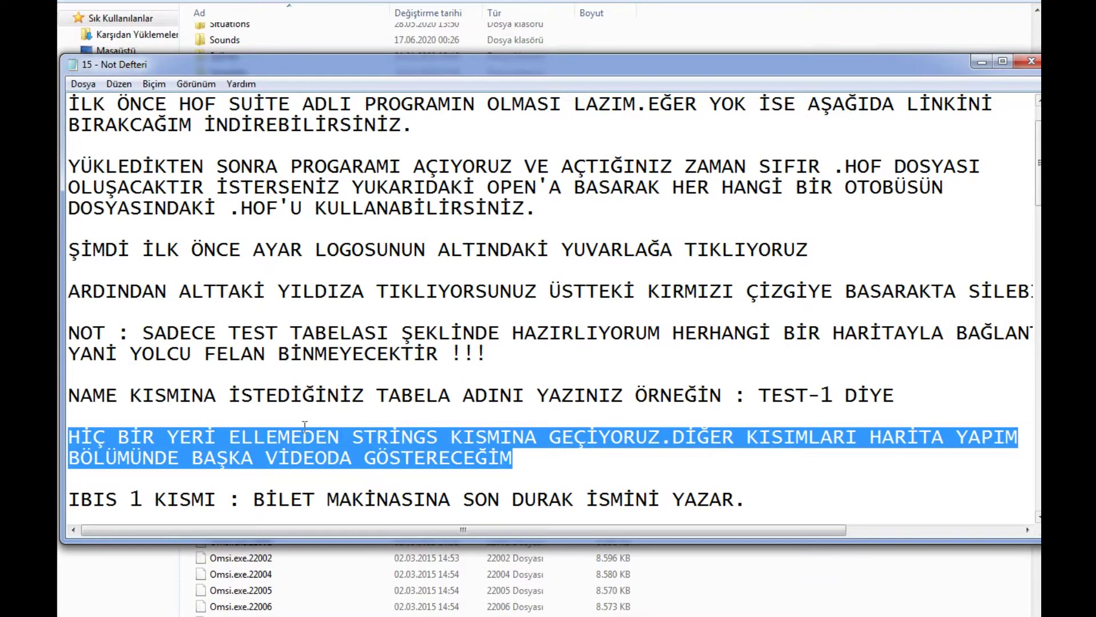
scroll(305, 425, down, 1)
drag(73, 437, 735, 440)
Switch to HOF Suite and set the IBIS 1 string of the 20000: 78E destination to KAYABASI KIPTAS
key(alt+Tab)
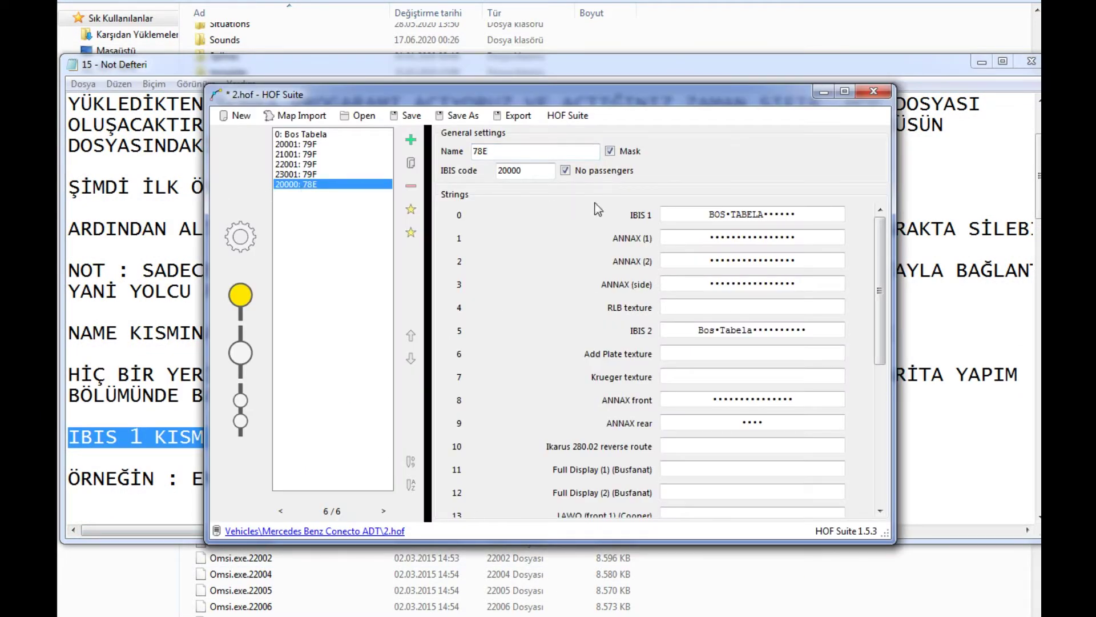
drag(669, 212, 869, 209)
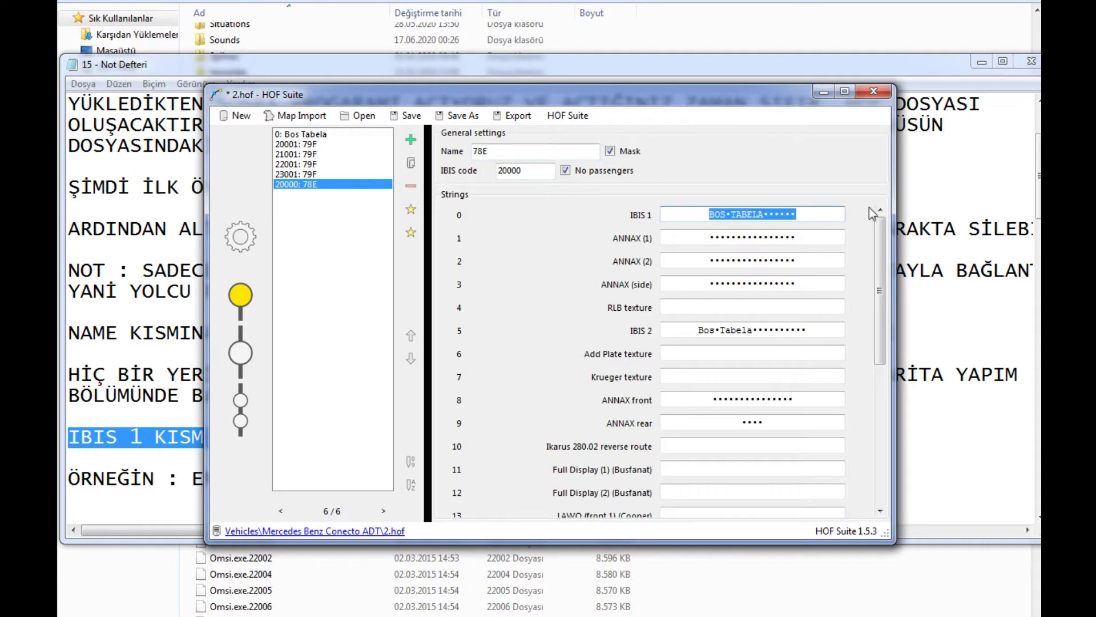
text(B)
text(ASAKSE)
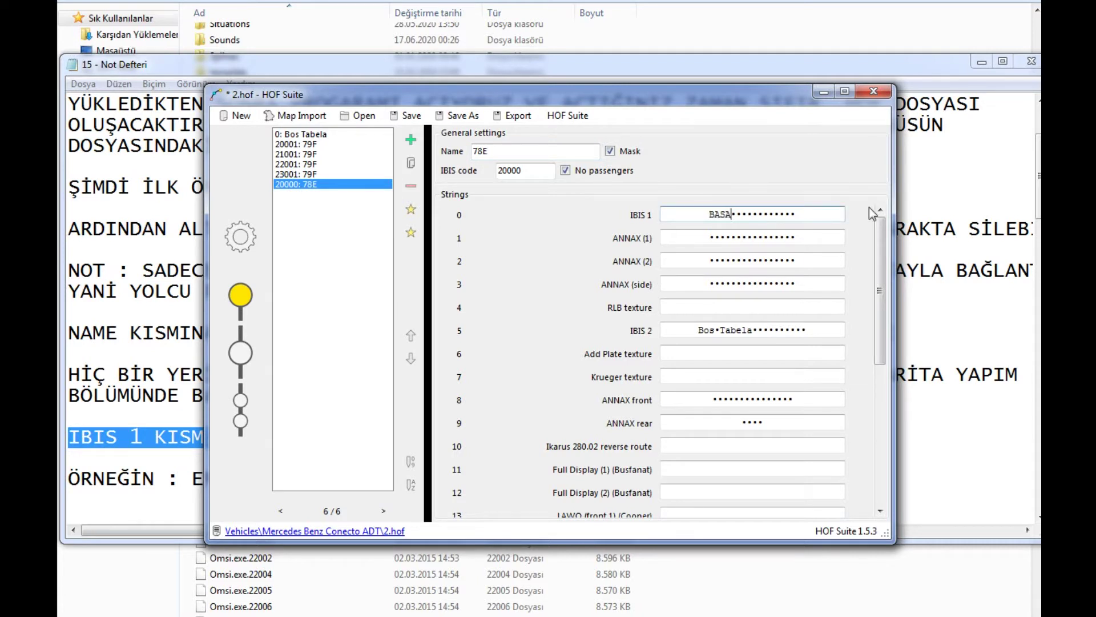
text(HI)
key(BackSpace)
key(BackSpace)
key(BackSpace)
key(BackSpace)
key(BackSpace)
key(BackSpace)
key(BackSpace)
key(BackSpace)
key(BackSpace)
text(KAYABASI KIPTAS)
Highlight the Notepad notes on the EMINONU example, capital letters for IBIS 1, and writing strings in the game's alphabet
click(171, 380)
drag(69, 479, 345, 480)
scroll(380, 482, down, 2)
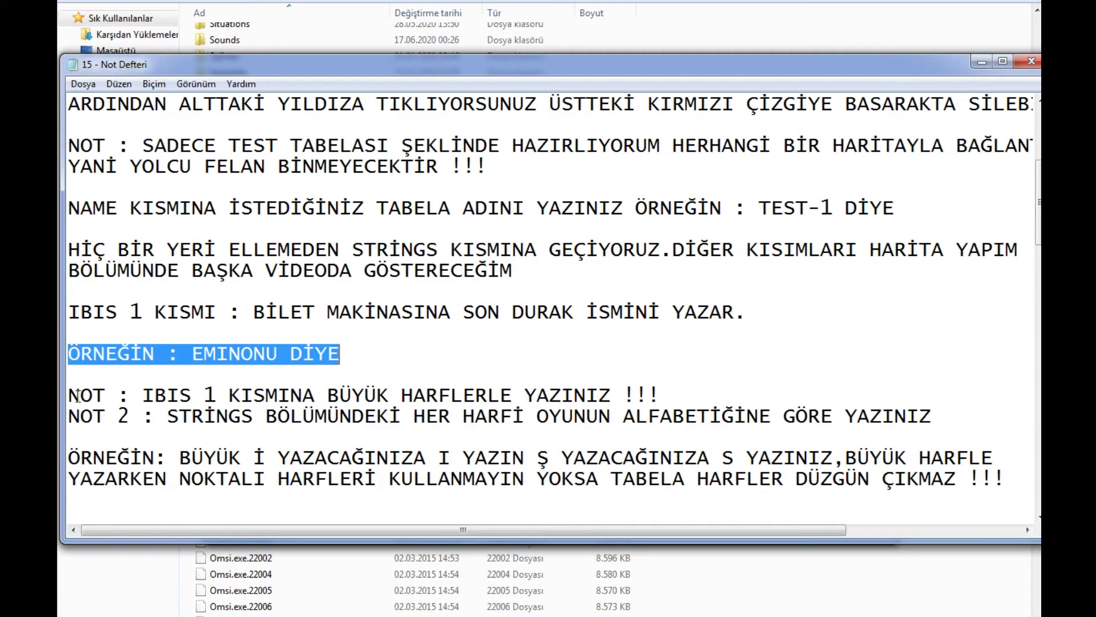
drag(69, 394, 690, 393)
drag(69, 417, 936, 409)
drag(69, 458, 995, 457)
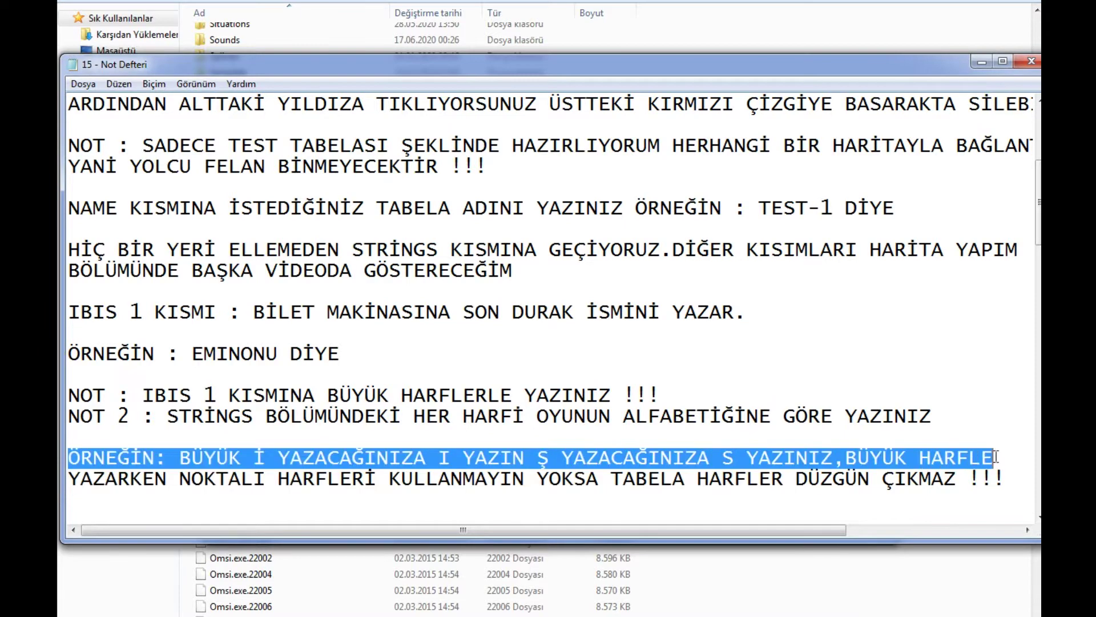
drag(72, 483, 1011, 484)
scroll(465, 439, down, 1)
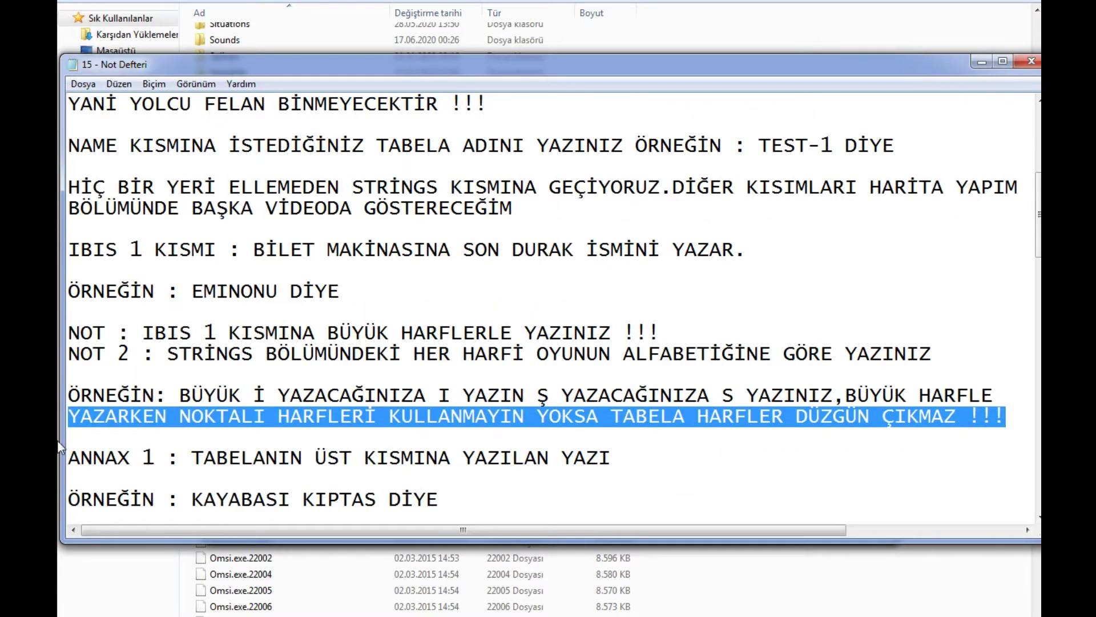
Highlight the ANNAX 1 notes and set the ANNAX (1) string of destination 20000 to BASAKSEHIR 4.ETP in HOF Suite
drag(68, 457, 568, 487)
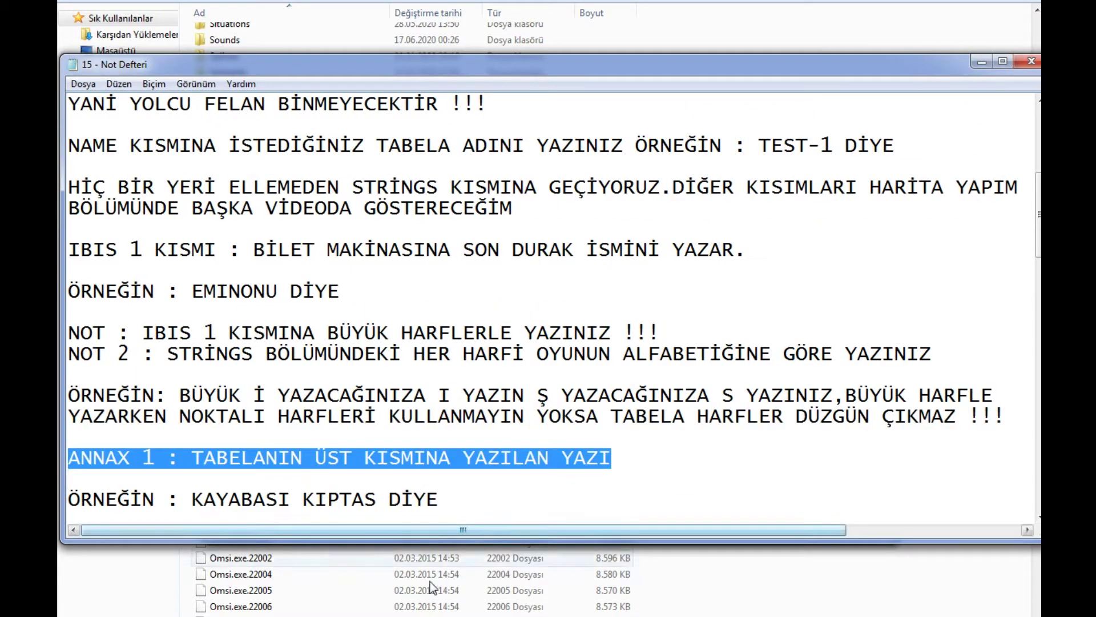
click(365, 469)
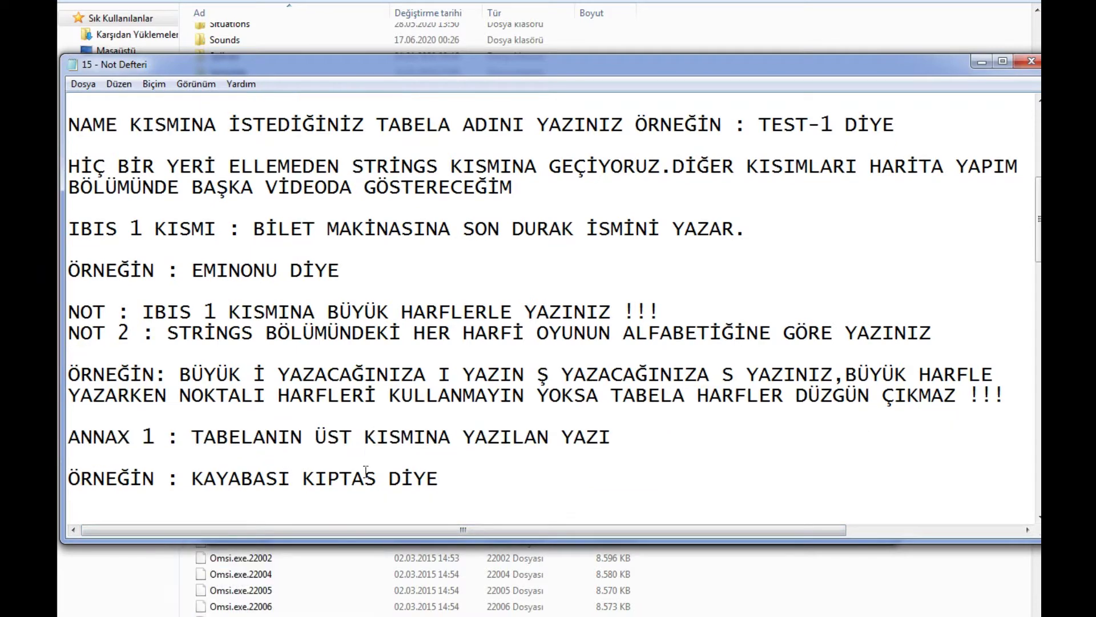
drag(439, 478, 59, 479)
key(alt+Tab)
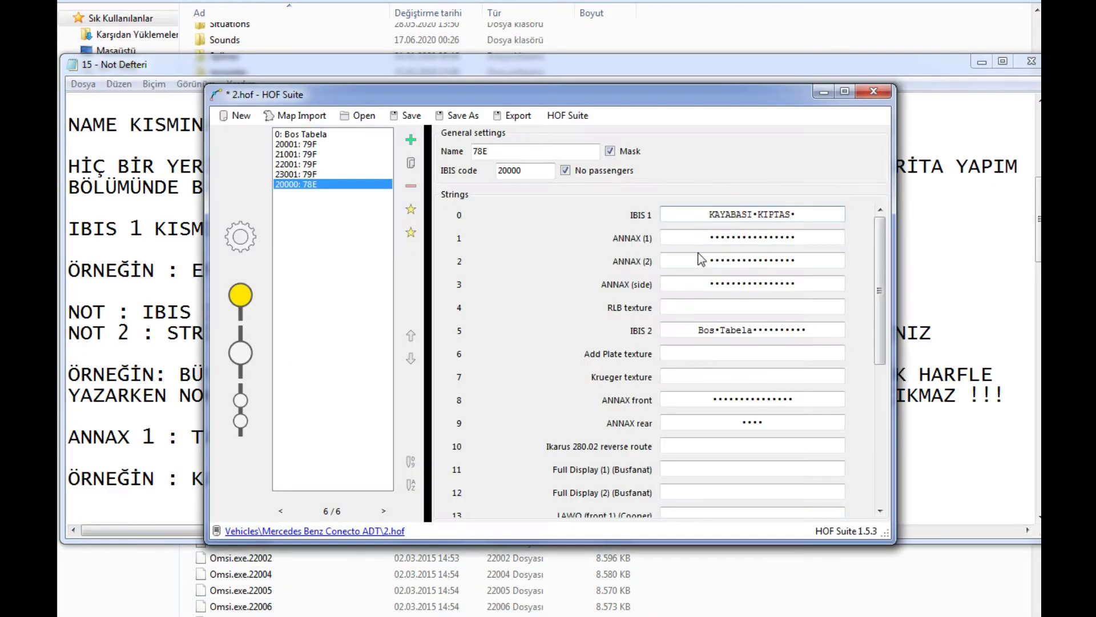
click(707, 239)
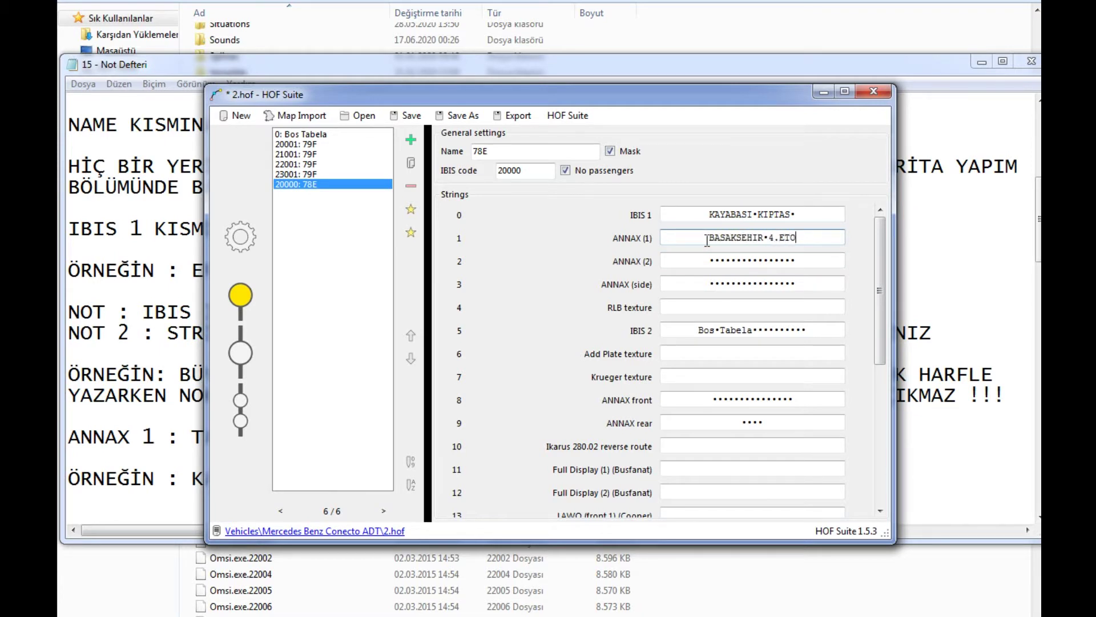
Highlight the ANNAX 2 notes in Notepad and set the ANNAX (2) string to KAYABASI KIPTAS in HOF Suite
click(141, 448)
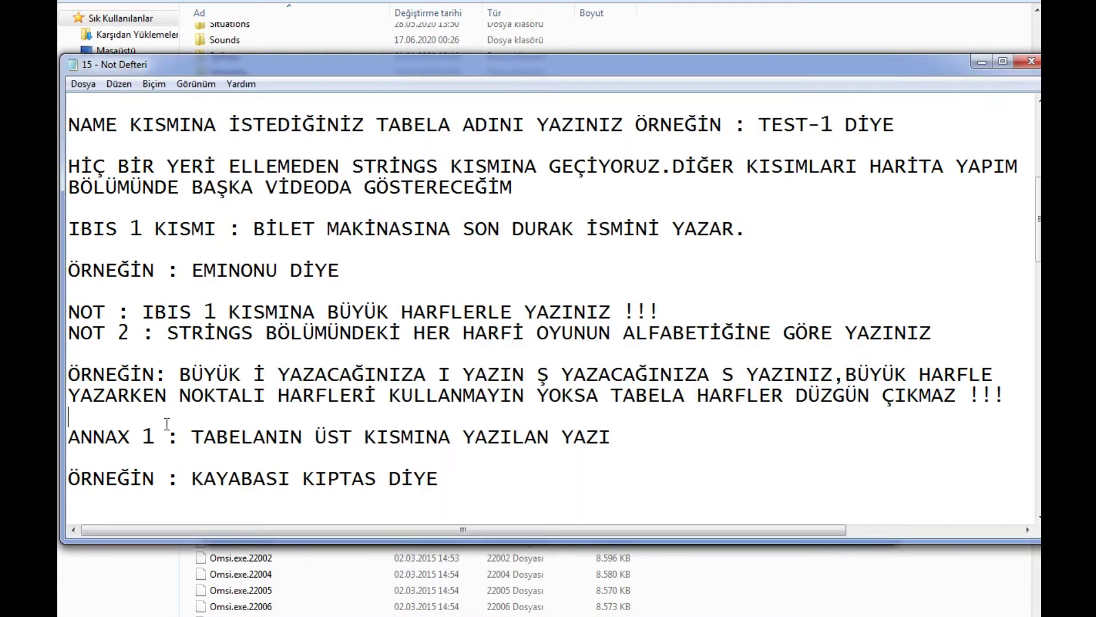
scroll(142, 448, down, 1)
drag(71, 457, 614, 460)
drag(365, 508, 64, 506)
key(alt+Tab)
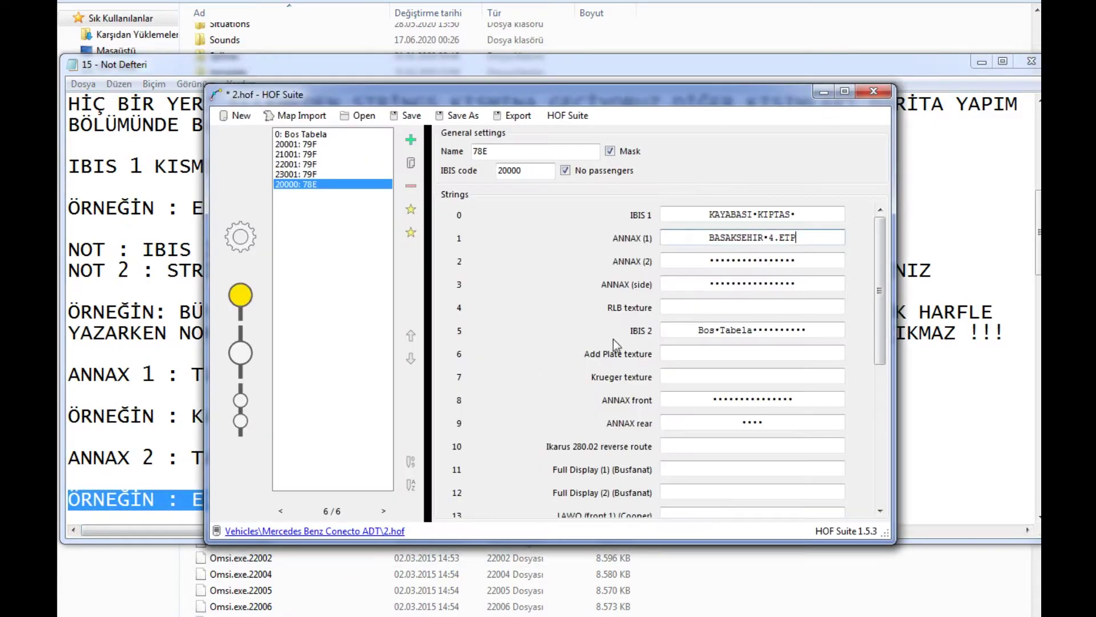
click(708, 261)
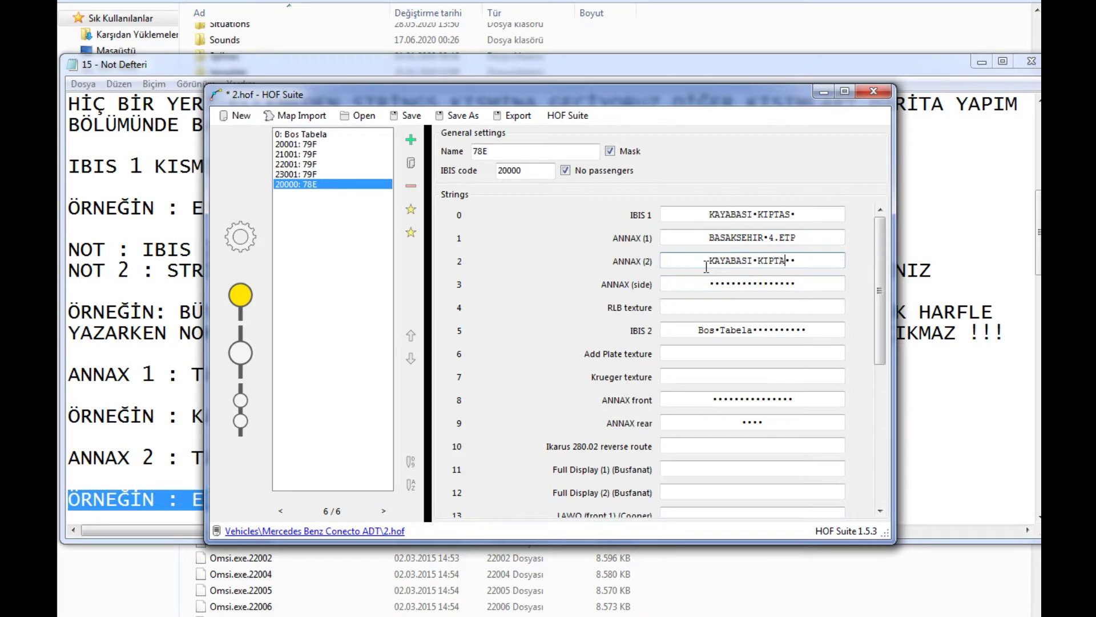
Highlight the Notepad note about filling only ANNAX 1 and leaving ANNAX 2 empty for a single-line sign
click(165, 330)
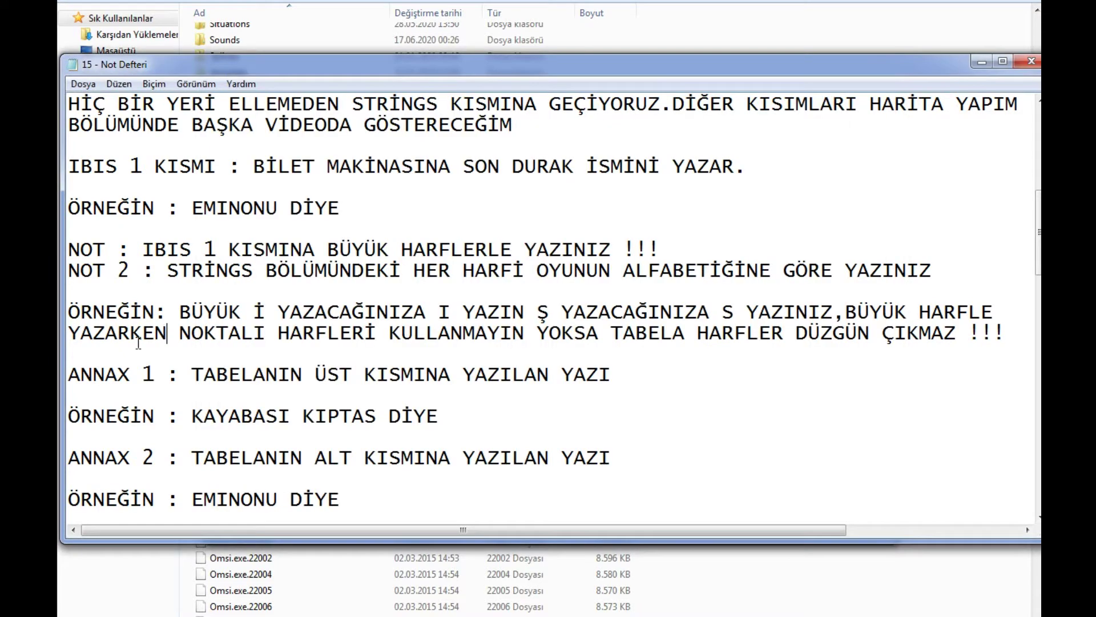
scroll(138, 343, down, 1)
drag(68, 479, 1028, 471)
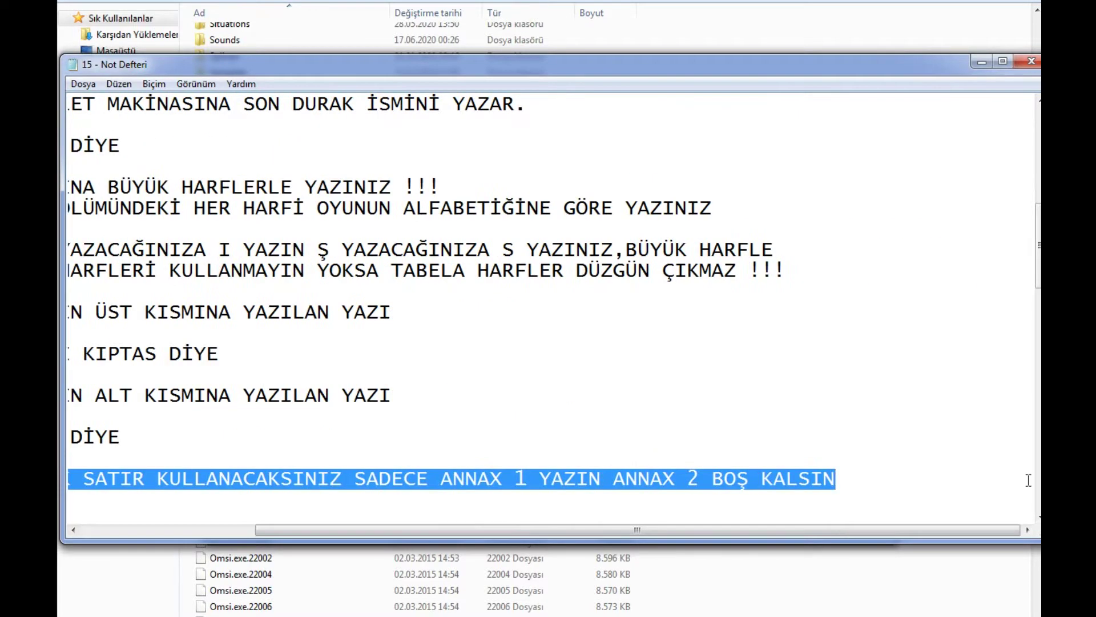
drag(918, 531, 742, 545)
scroll(147, 457, down, 1)
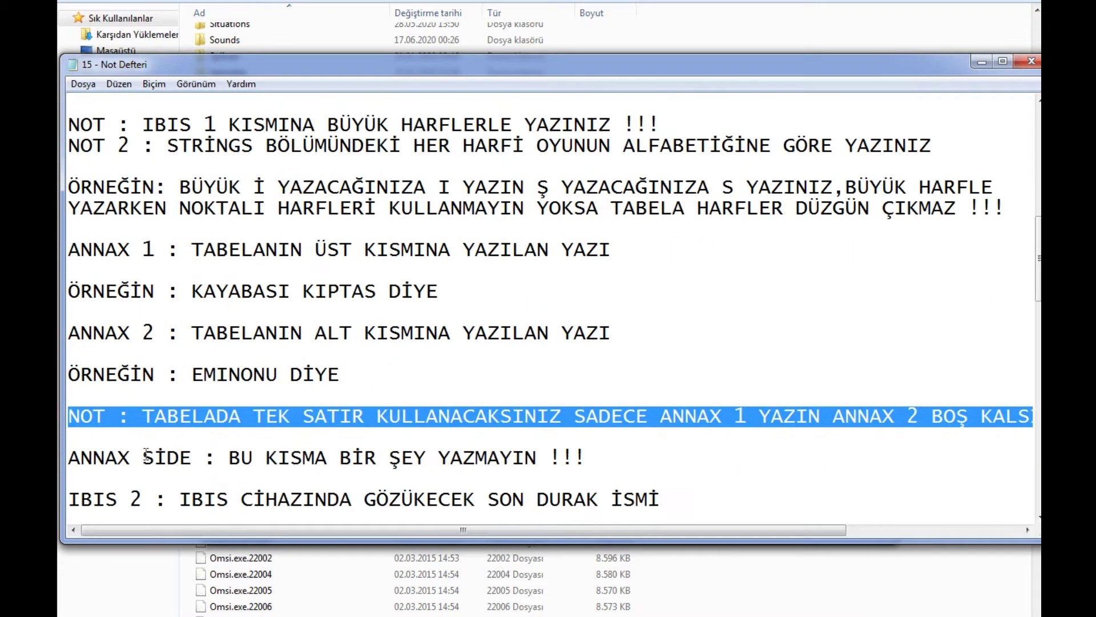
Highlight the ANNAX side and IBIS 2 notes, and set the IBIS 2 string of destination 20000 to 78E
drag(75, 461, 596, 452)
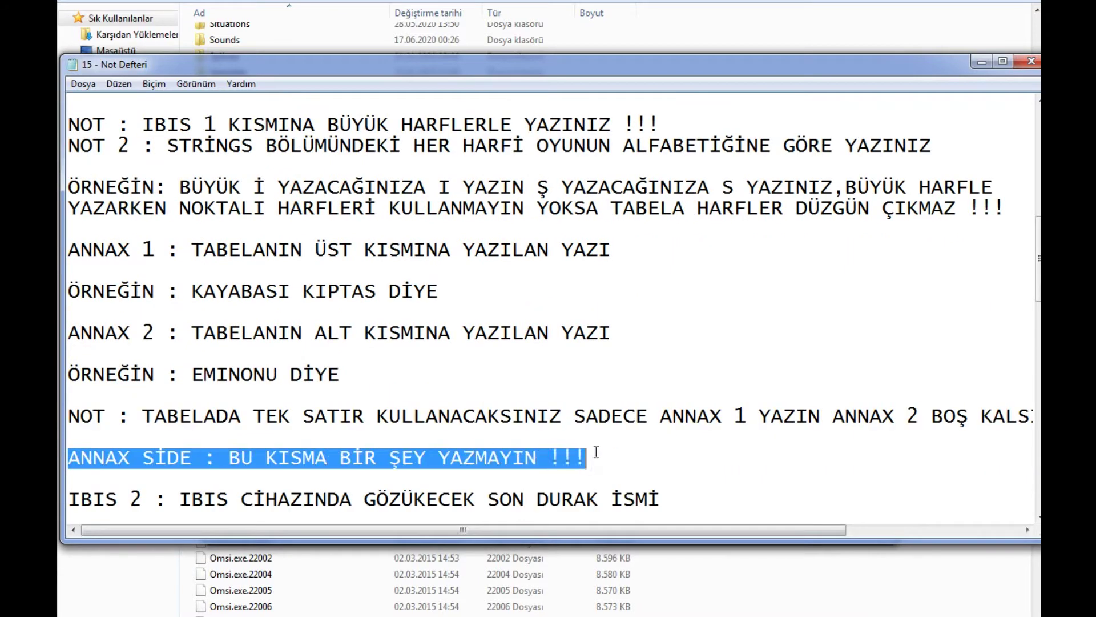
drag(69, 505, 661, 499)
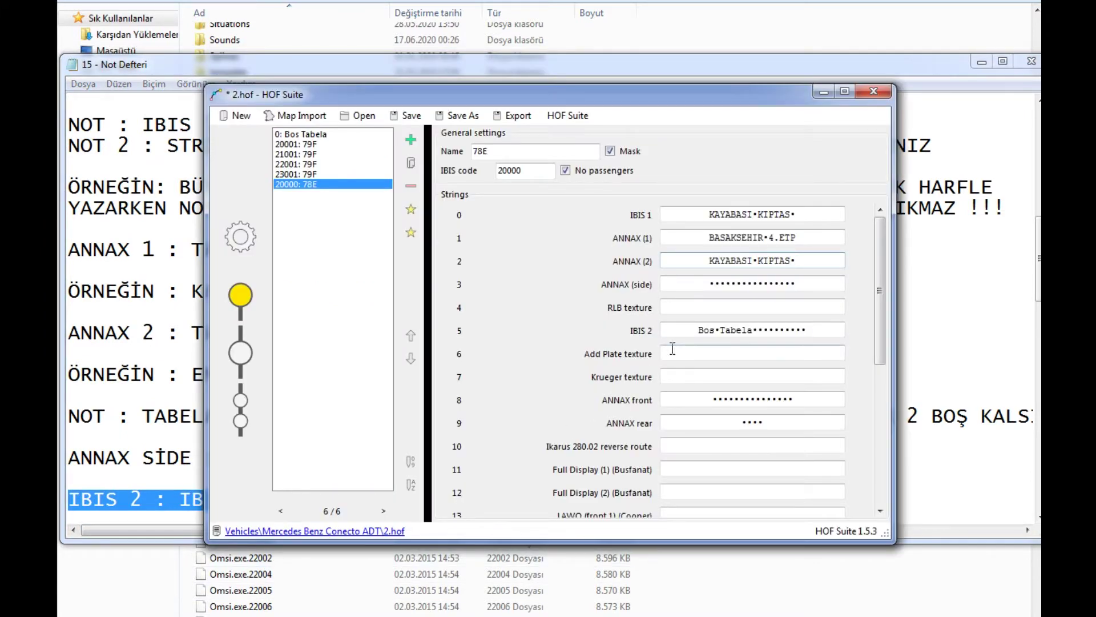
drag(696, 331, 956, 316)
text(89)
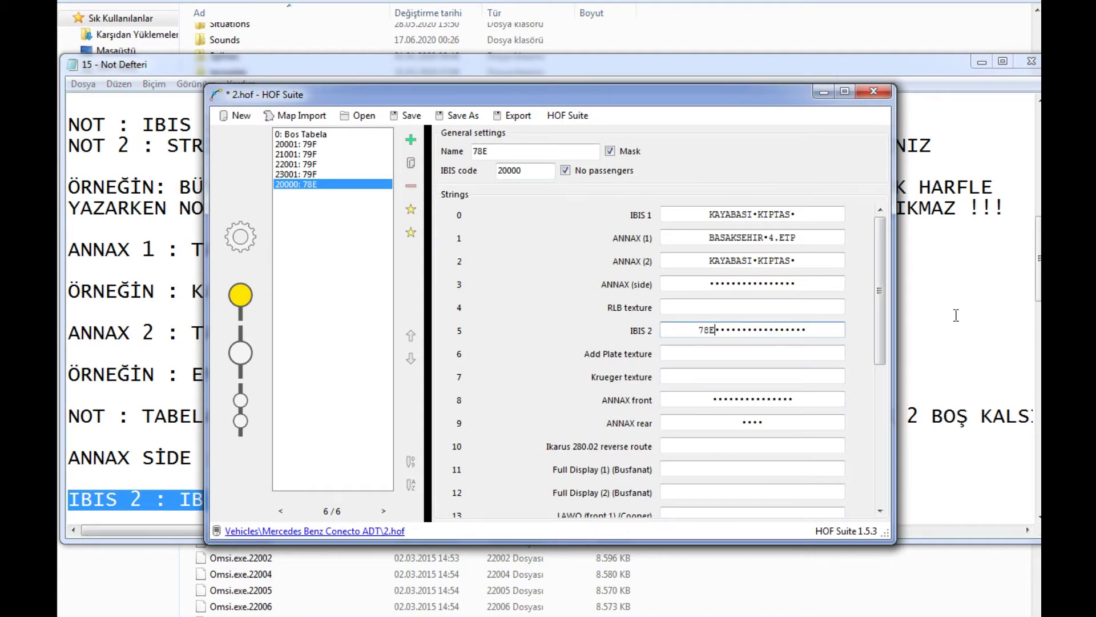
Highlight the notes on the Eminönü example, leaving the lower fields alone, and starting the IBIS code with 20
click(123, 367)
scroll(122, 367, down, 1)
drag(311, 478, 67, 478)
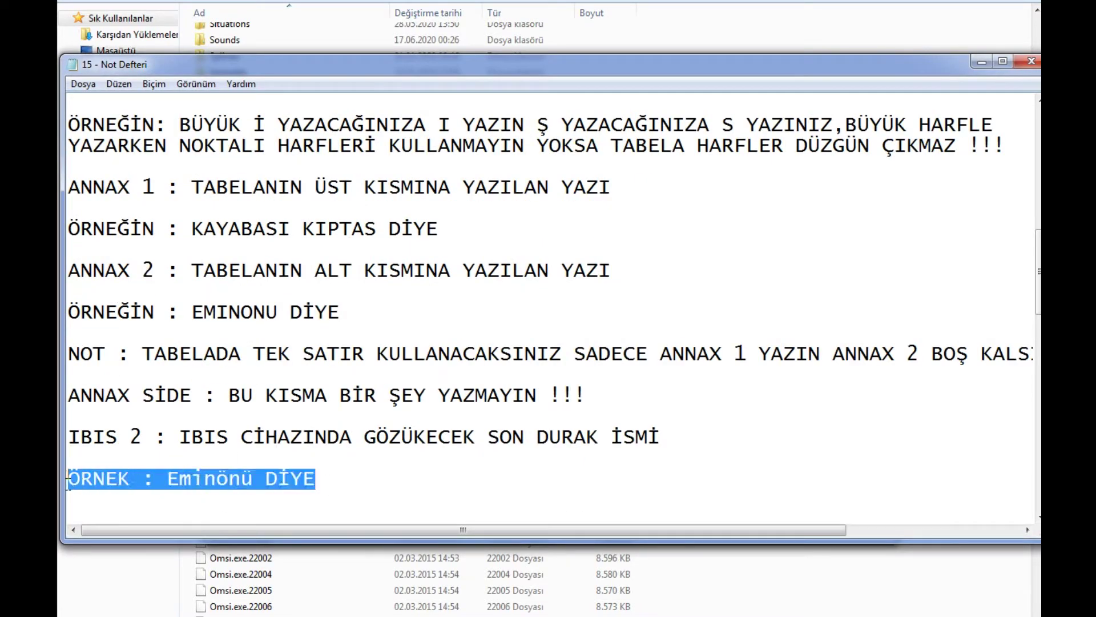
scroll(118, 460, down, 1)
drag(67, 458, 596, 453)
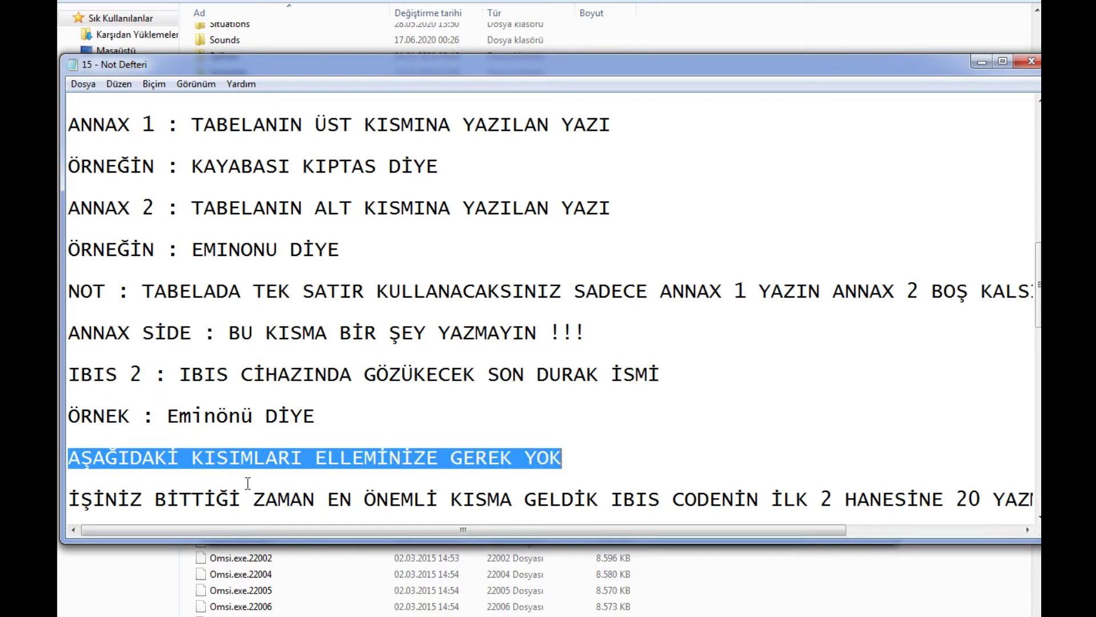
drag(70, 498, 1037, 504)
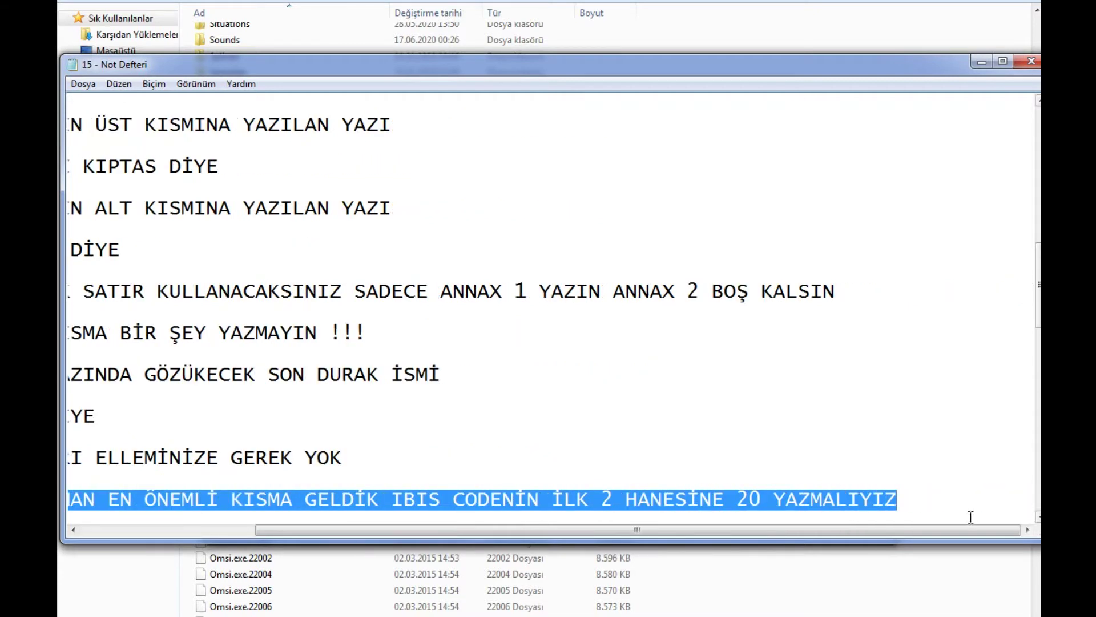
drag(839, 540, 840, 542)
Switch to HOF Suite and select the IBIS code of the 20000: 78E destination
key(alt+Tab)
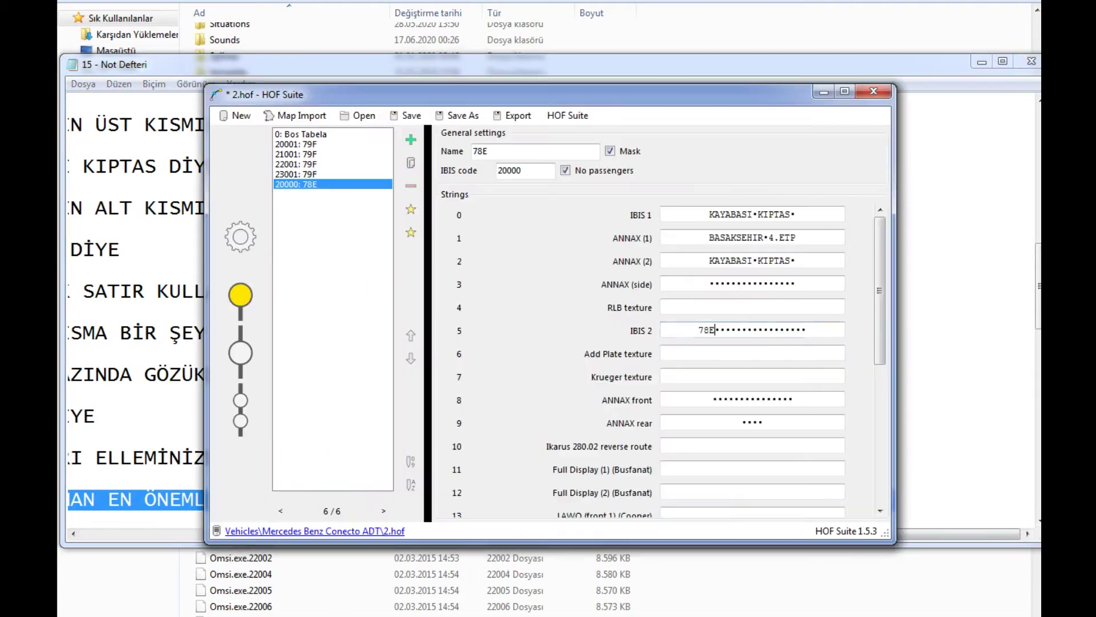
drag(506, 168, 510, 172)
double_click(500, 175)
Return to Notepad and highlight the notes on the 20 prefix and on keeping IBIS and IBIS 2 texts identical across changing signs
key(alt+Tab)
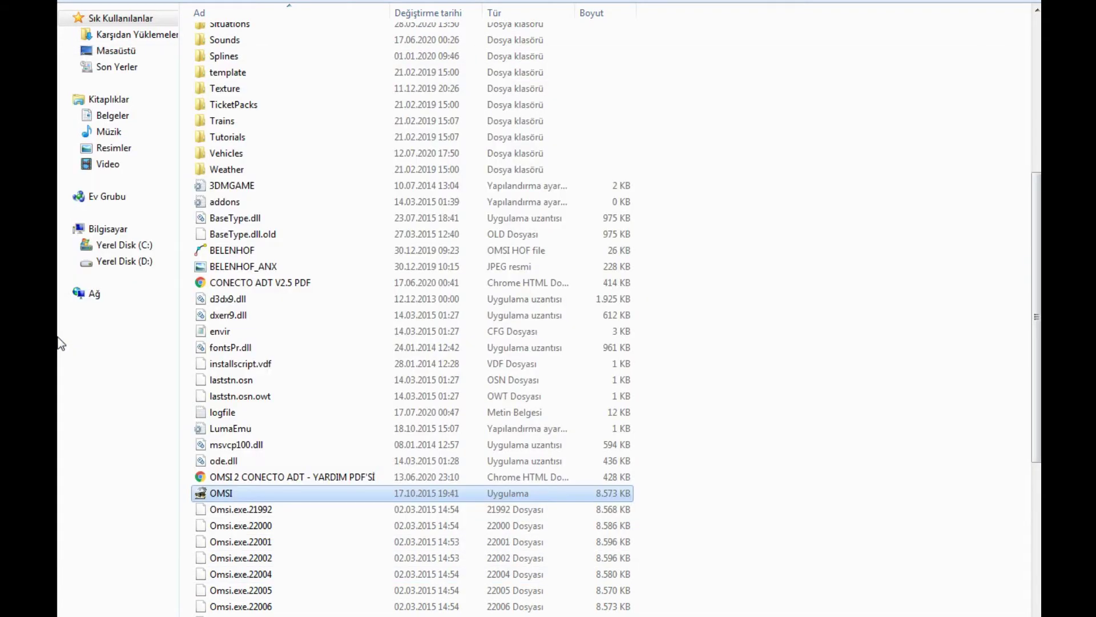
key(alt+Tab)
drag(433, 534, 245, 534)
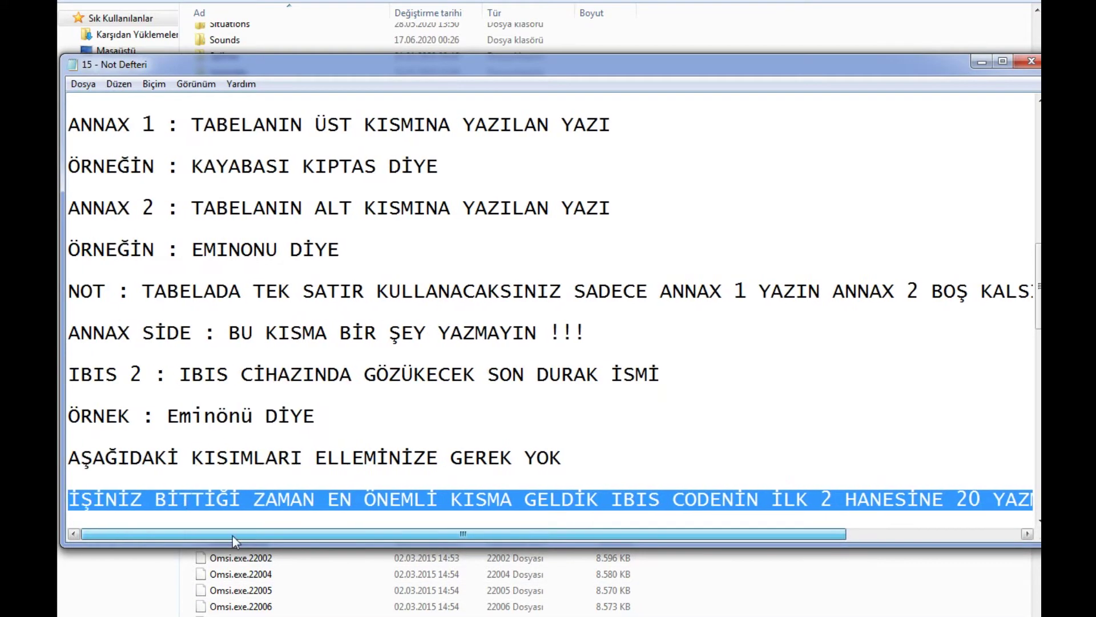
scroll(177, 459, down, 1)
drag(69, 456, 658, 457)
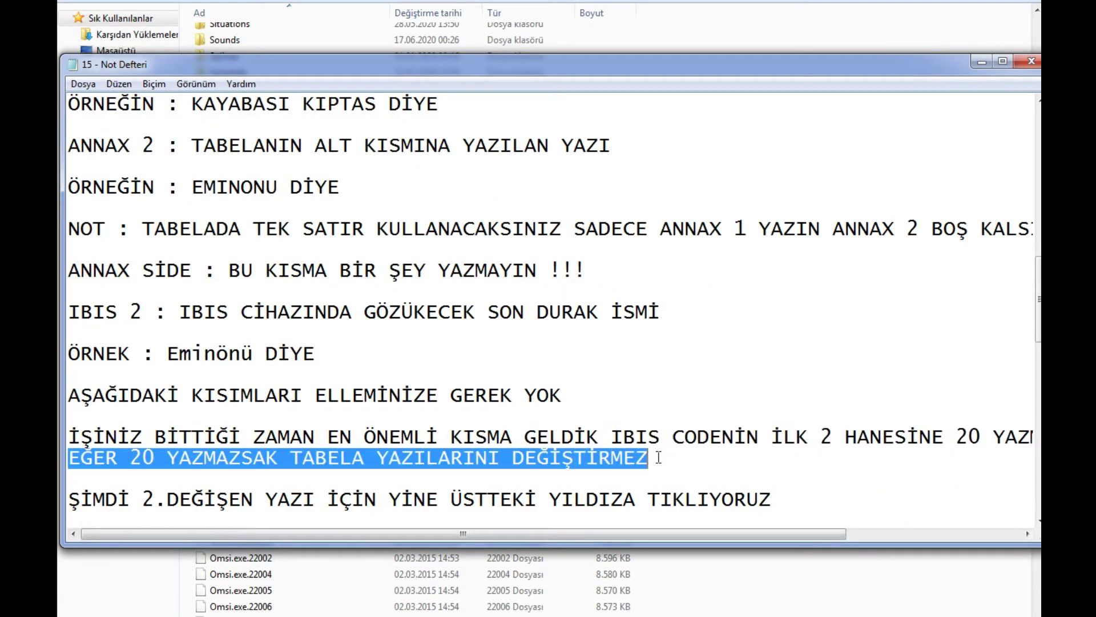
drag(785, 502, 1039, 394)
click(68, 394)
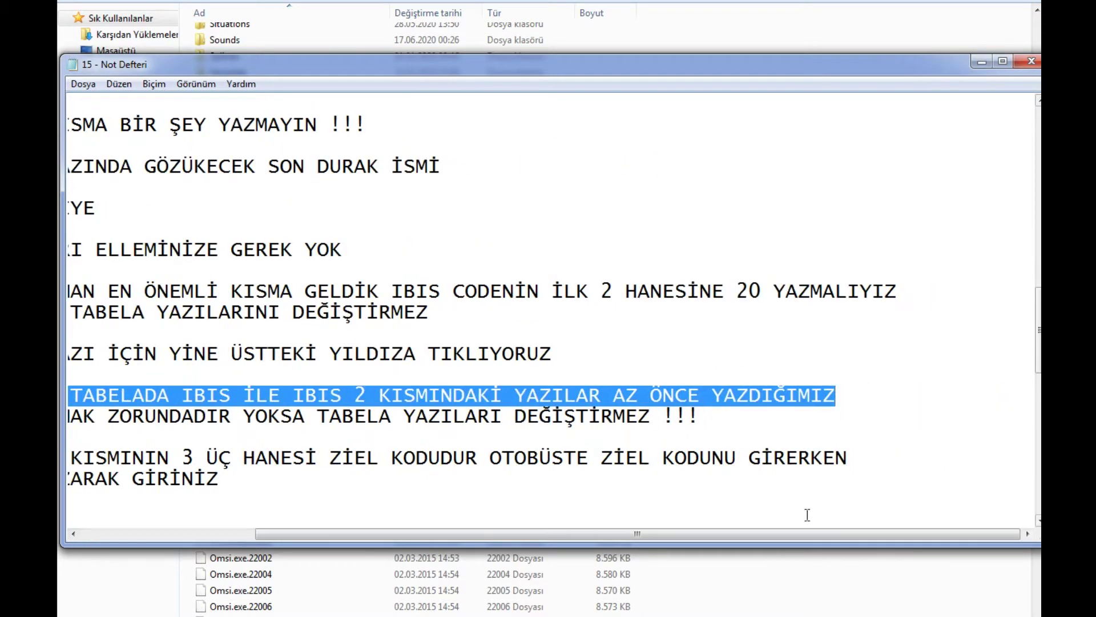
drag(693, 536, 327, 541)
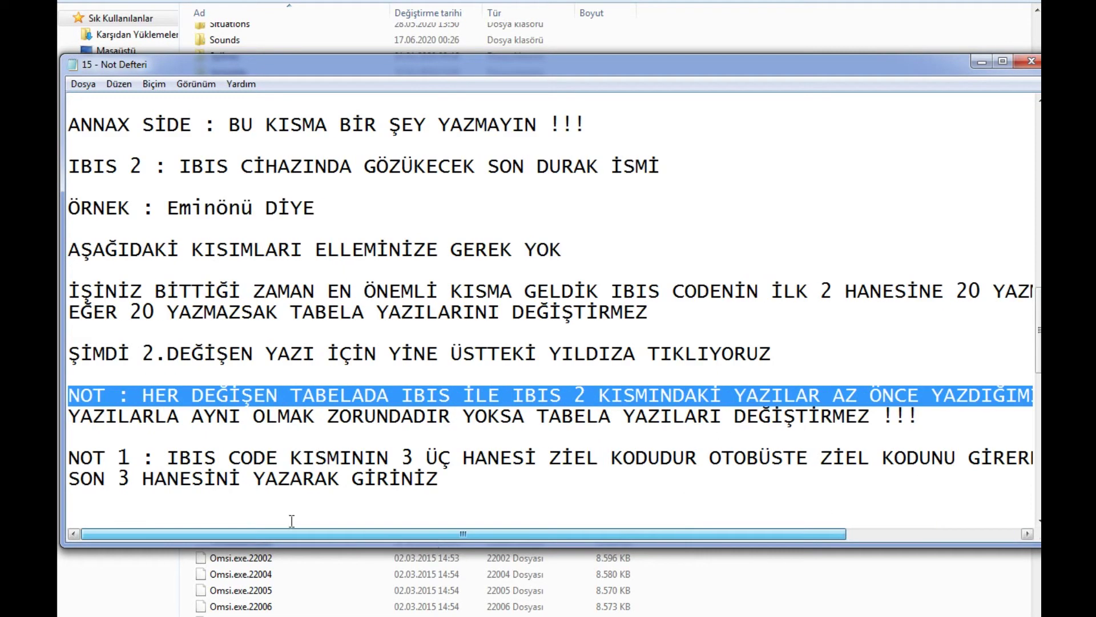
drag(72, 411, 929, 418)
In HOF Suite, generate the Krueger++ destinations again and set the Options entry's IBIS code to 21000
key(alt+Tab)
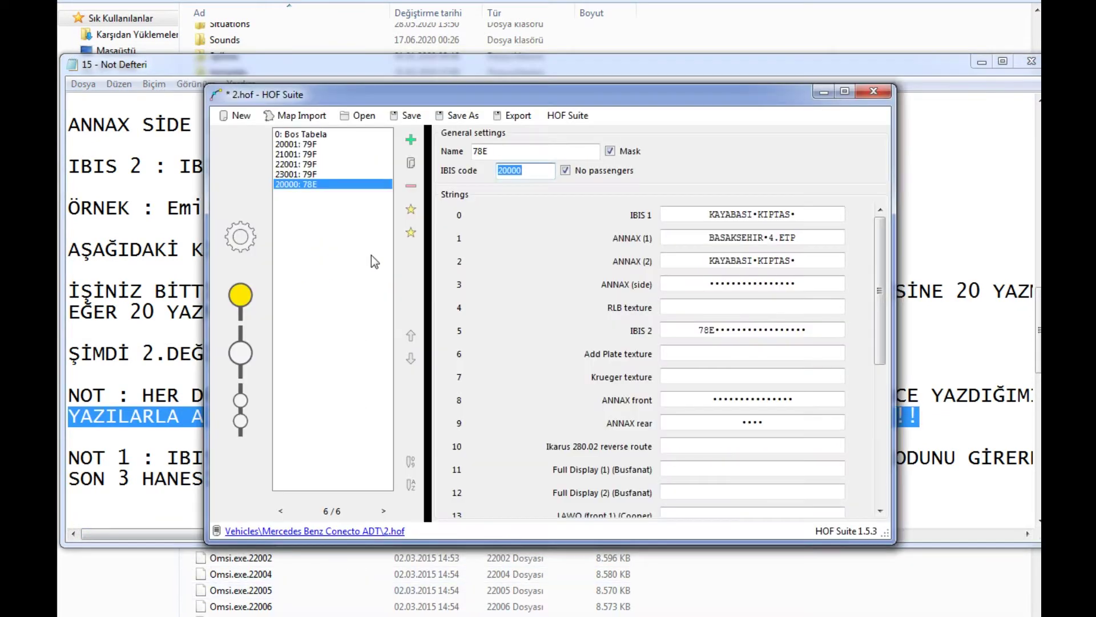
click(411, 232)
click(608, 388)
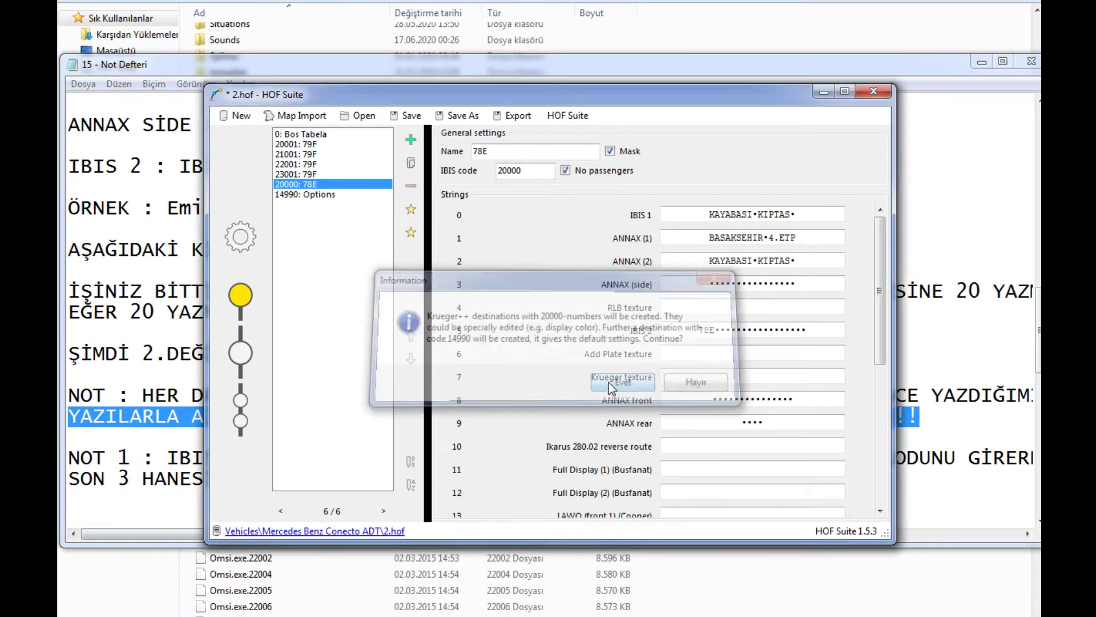
click(297, 195)
double_click(506, 177)
text(2100)
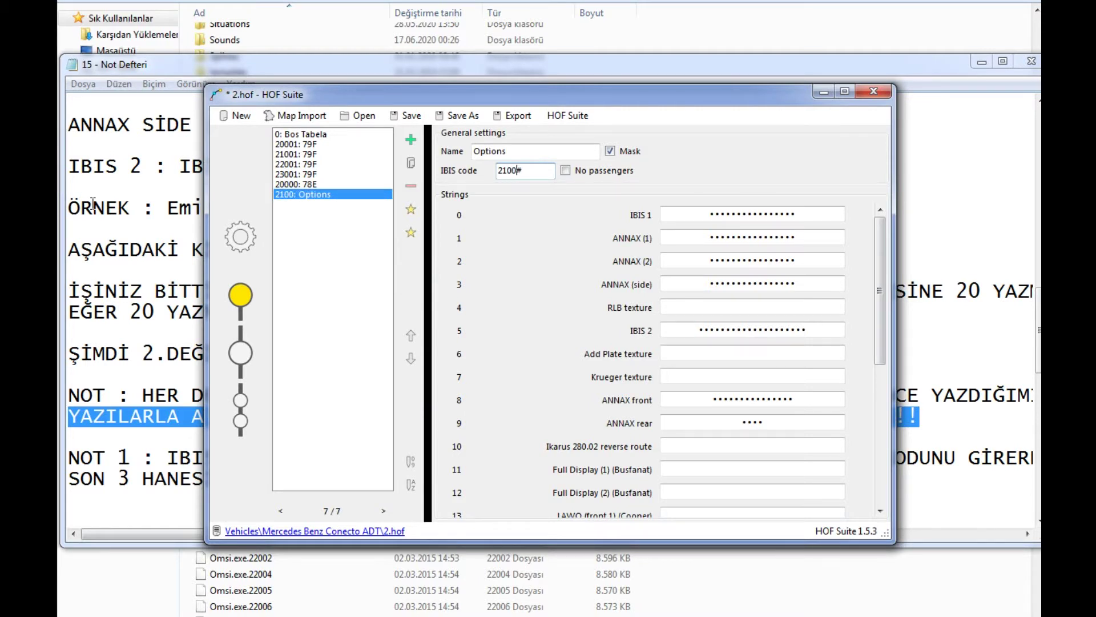
text(0)
Rename the 21000 destination as 78E and set its IBIS 2 string to 78E
drag(560, 151, 462, 160)
text(78E)
click(697, 330)
text(78E)
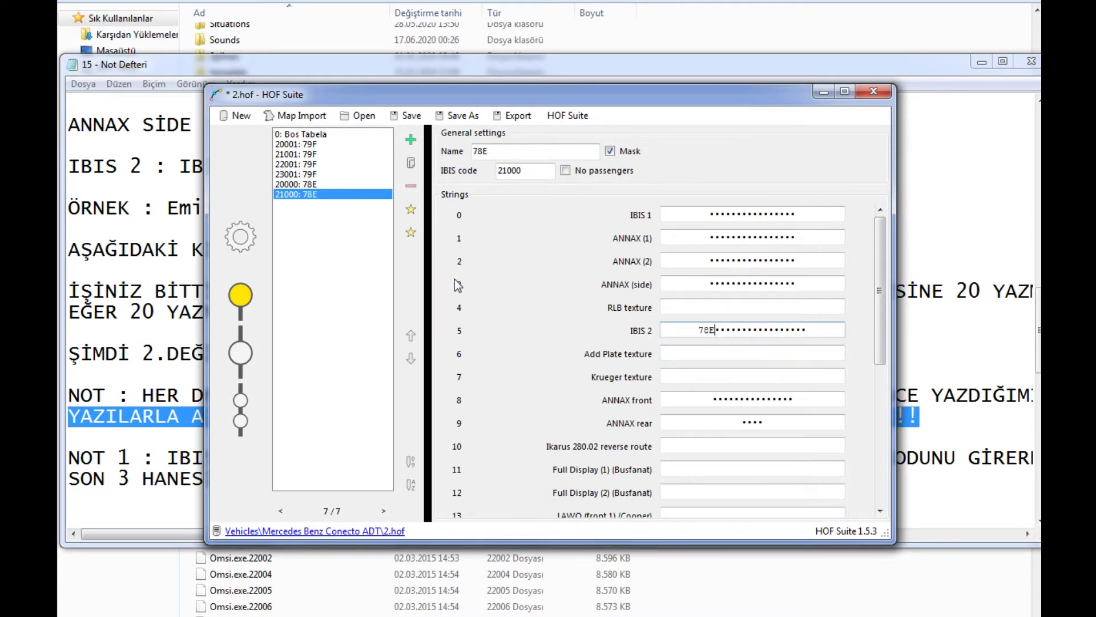
Copy the IBIS 1 text KAYABASI KIPTAS from destination 20000 into destination 21000
click(365, 183)
drag(684, 211, 832, 213)
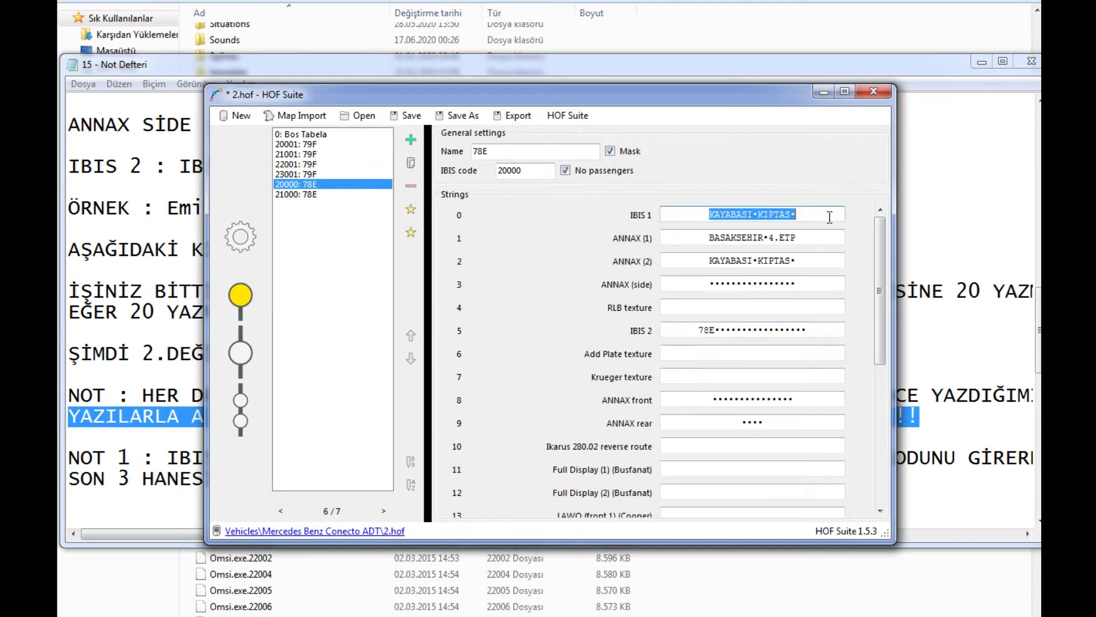
click(368, 194)
key(ctrl+v)
Switch to Notepad and highlight the notes on the three-digit ziel code and on continuing with 21-22-23
click(86, 449)
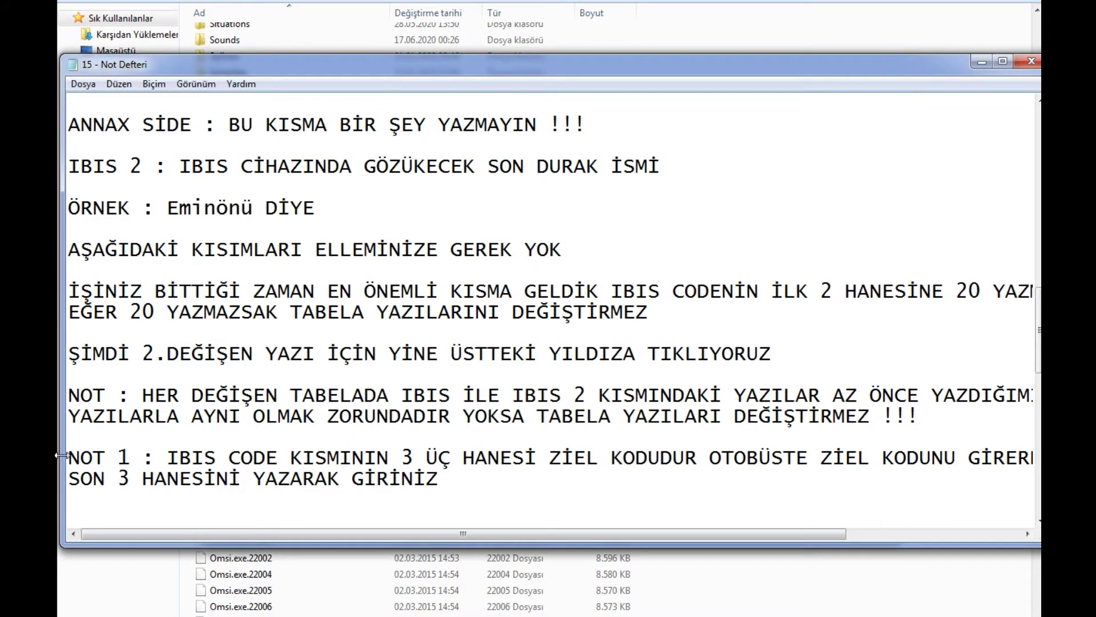
drag(68, 458, 1033, 461)
drag(637, 536, 463, 540)
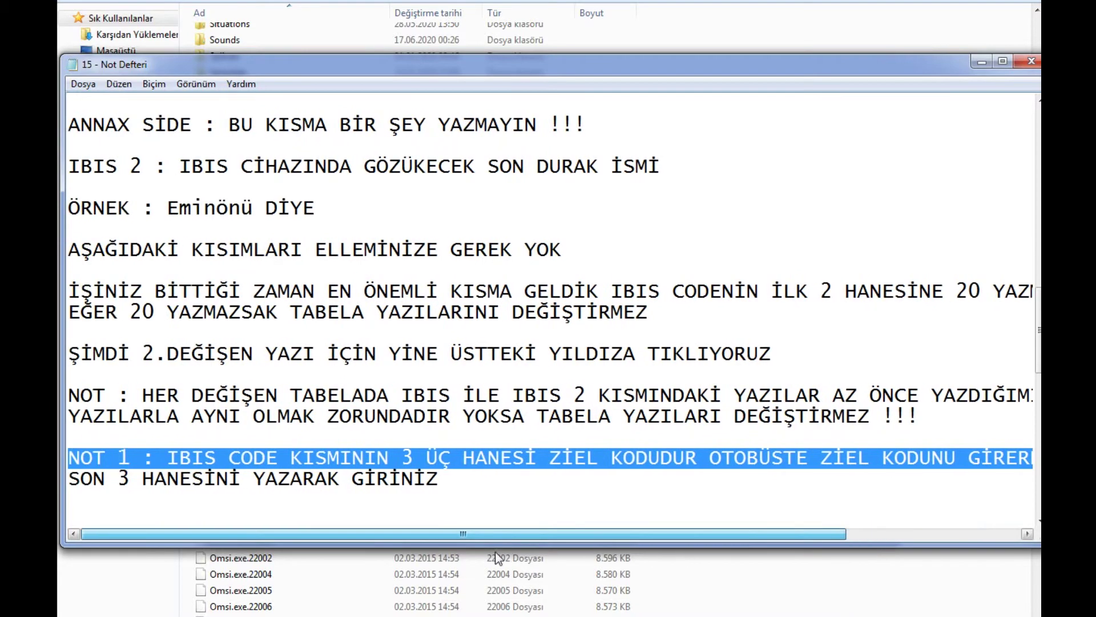
drag(434, 484, 560, 455)
scroll(180, 472, down, 1)
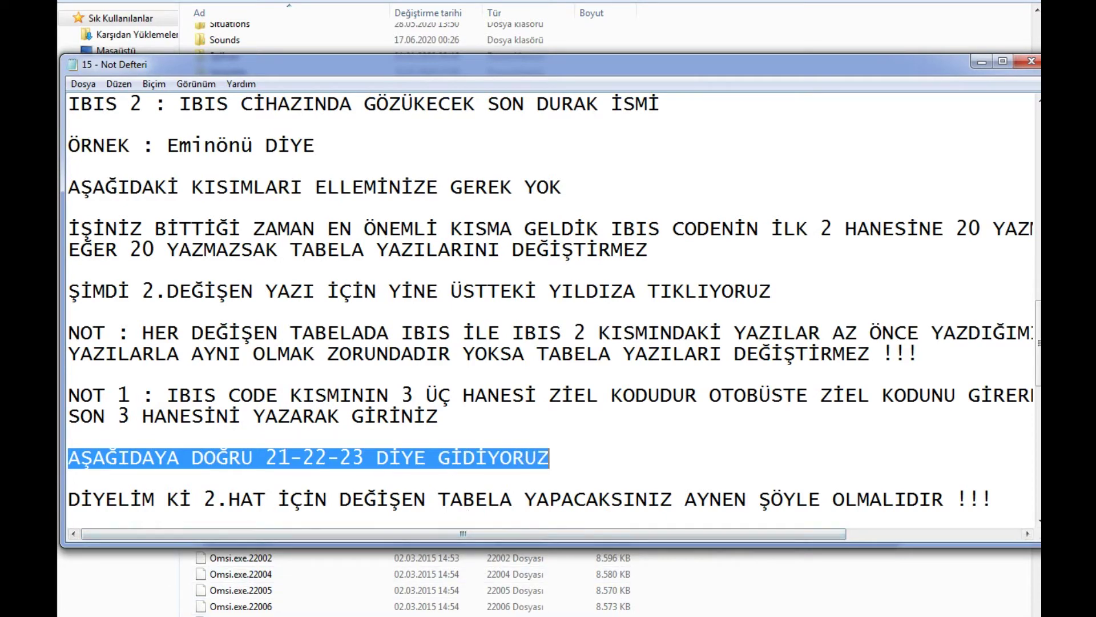
In HOF Suite, review the IBIS code prefixes of the 79F destinations 20001 to 23001 and the 78E destinations 20000 and 21000
click(257, 594)
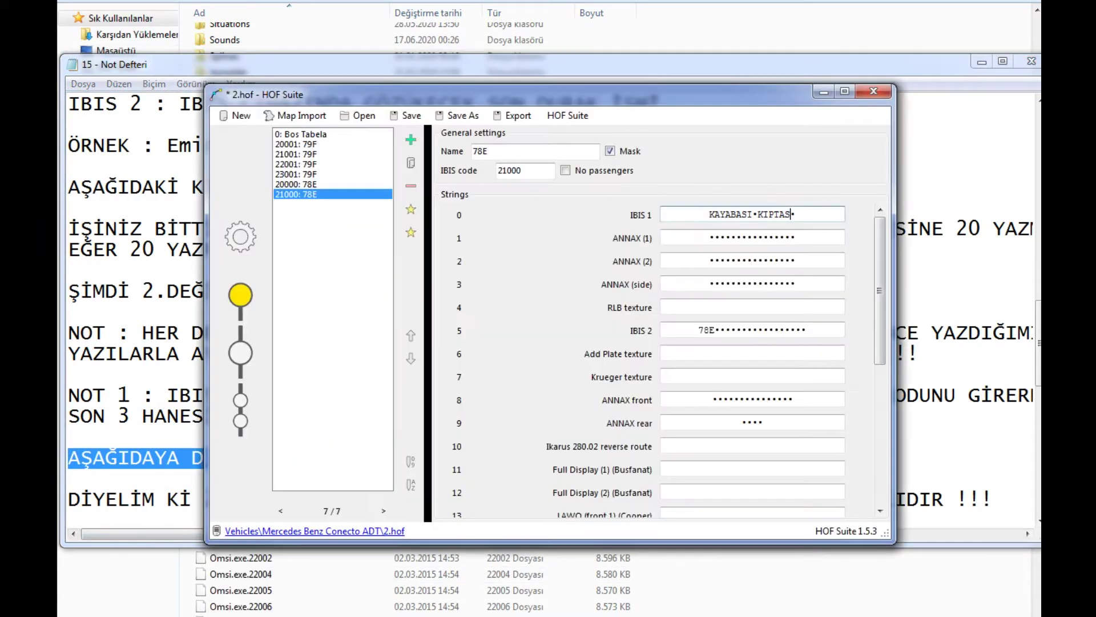
click(323, 144)
drag(521, 170, 508, 170)
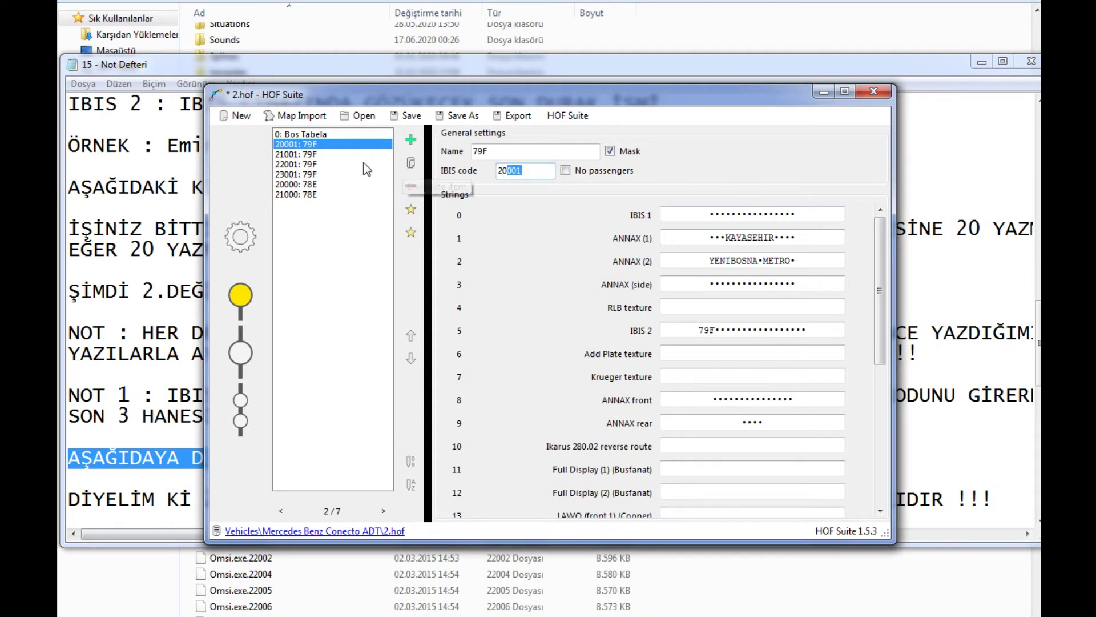
click(347, 156)
drag(502, 176, 495, 176)
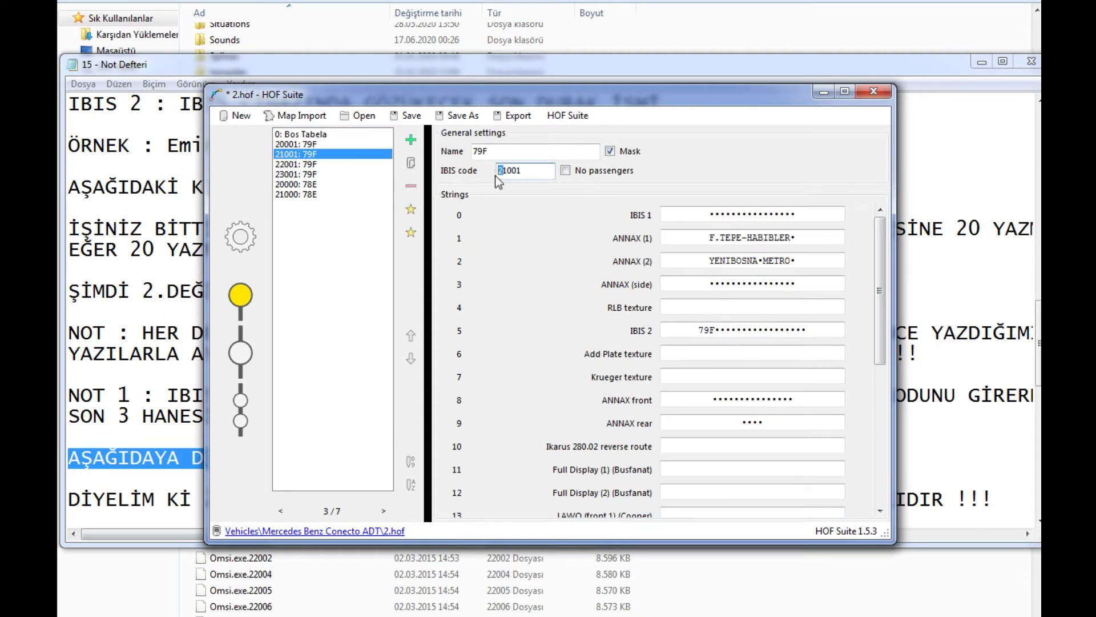
click(343, 164)
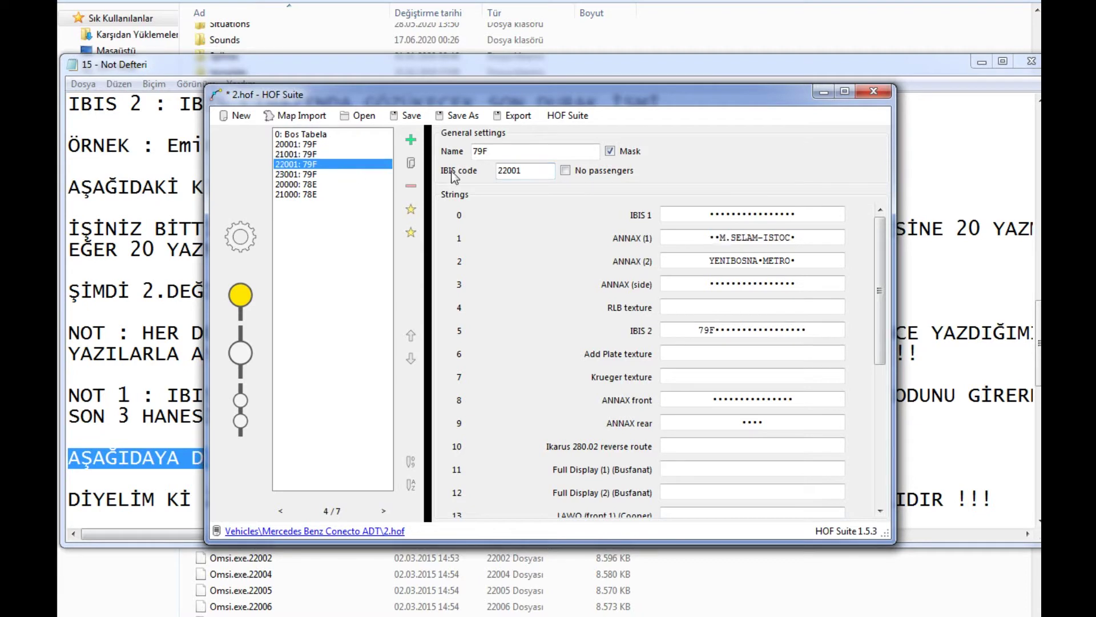
key(Down)
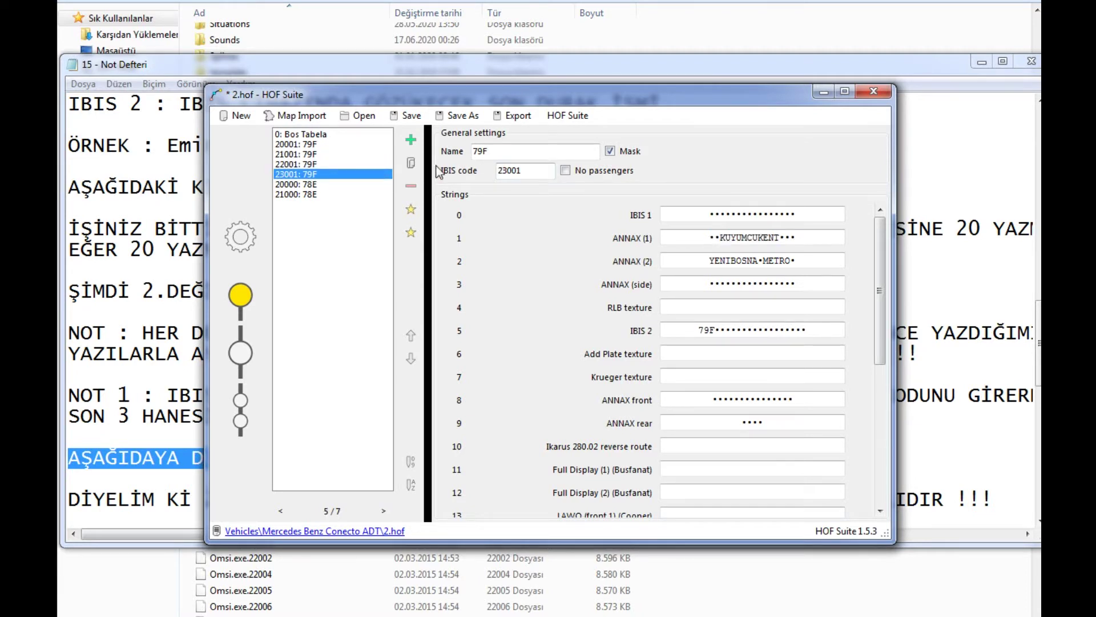
click(504, 176)
drag(512, 175, 489, 174)
click(375, 181)
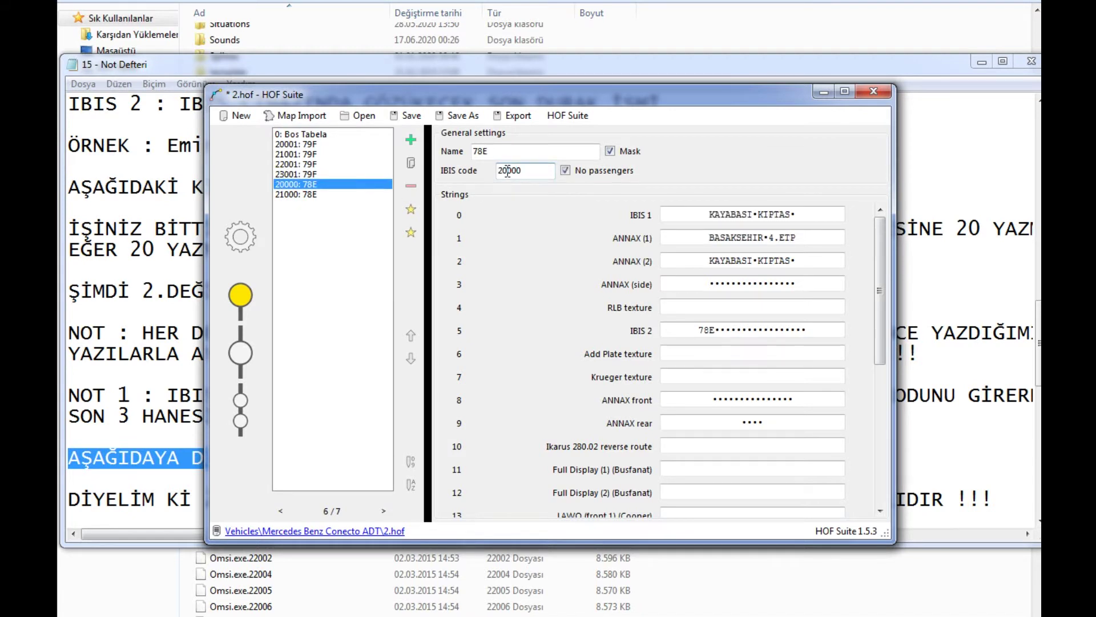
click(286, 194)
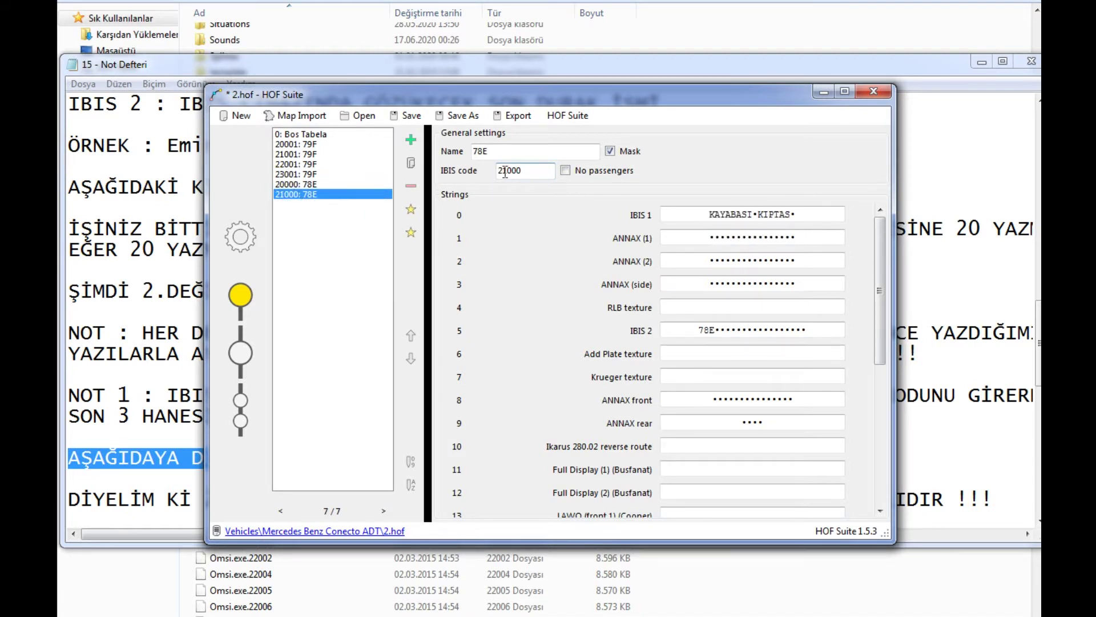
Return to Notepad and highlight the second-line sign note and the example outbound and return ziel codes
click(159, 284)
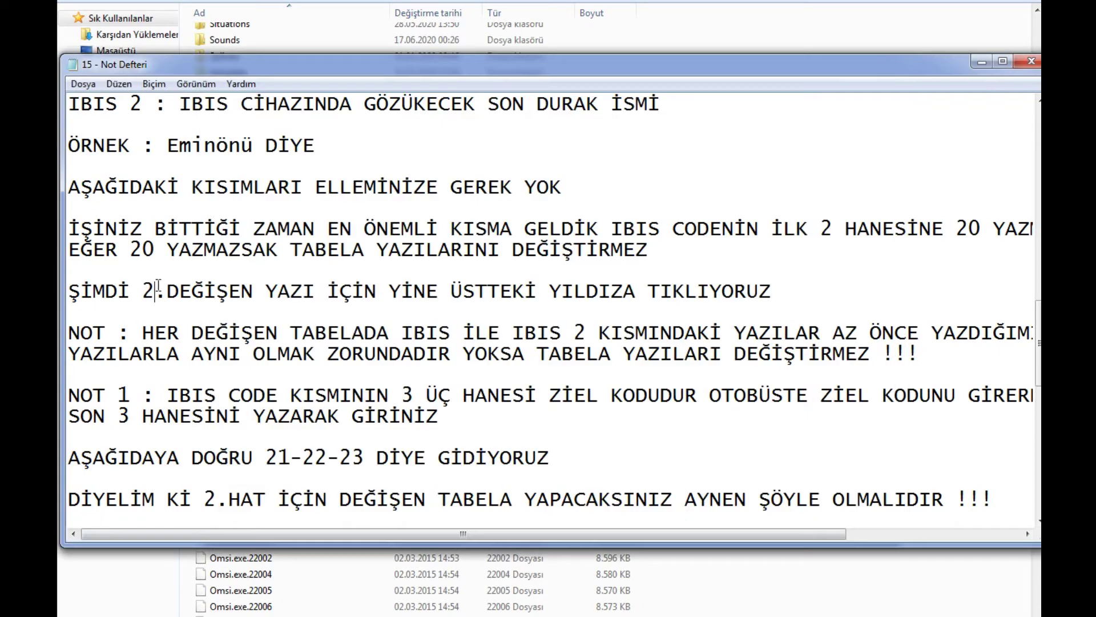
scroll(148, 362, down, 2)
drag(71, 377, 994, 377)
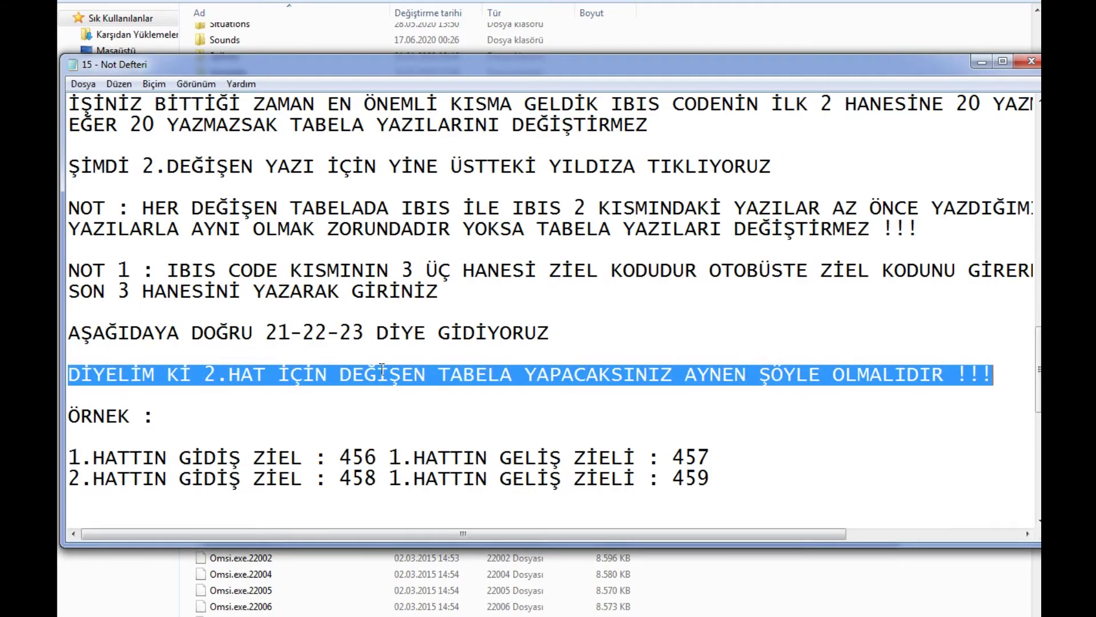
drag(69, 415, 197, 415)
scroll(198, 416, down, 1)
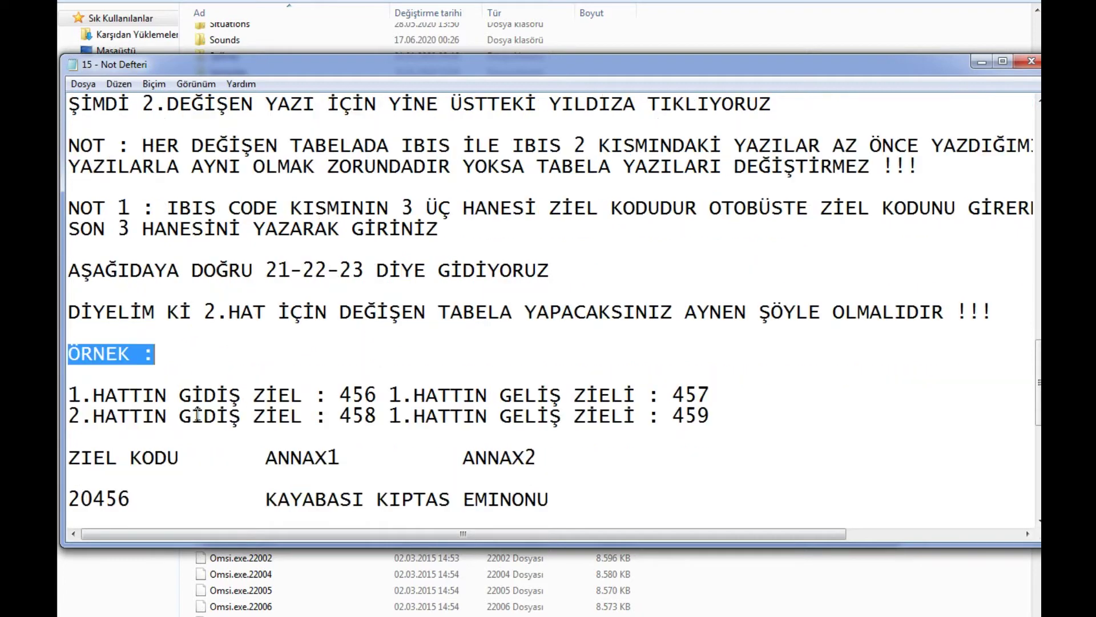
drag(73, 394, 740, 393)
drag(70, 416, 737, 414)
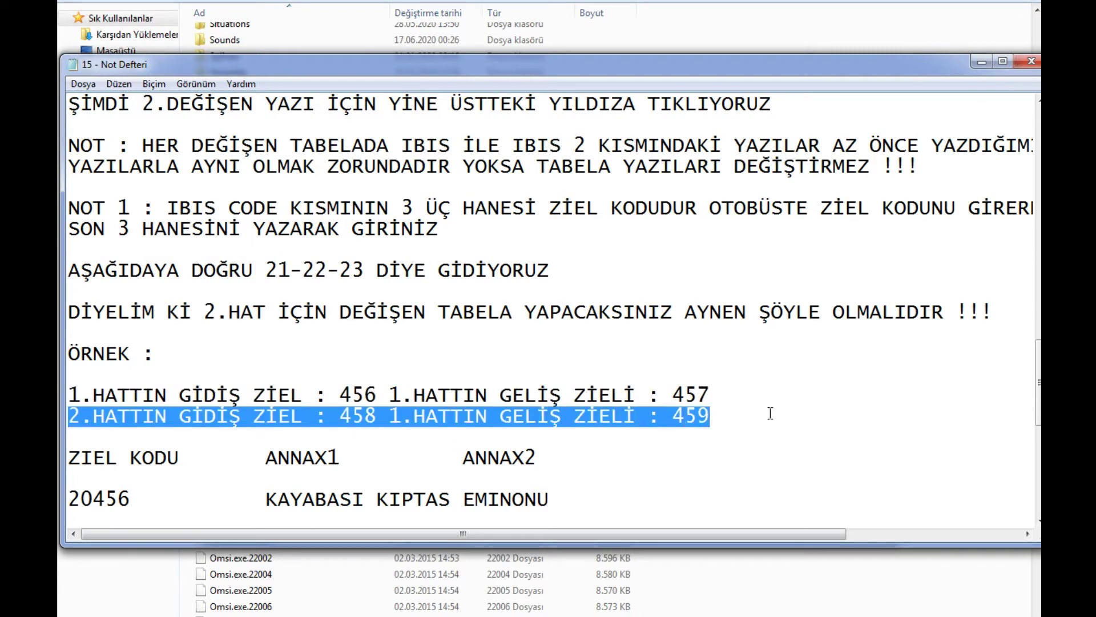
Highlight the example table's header and 456 rows, and insert a dashed separator line below the 21456 row
scroll(770, 413, down, 2)
drag(69, 334, 555, 328)
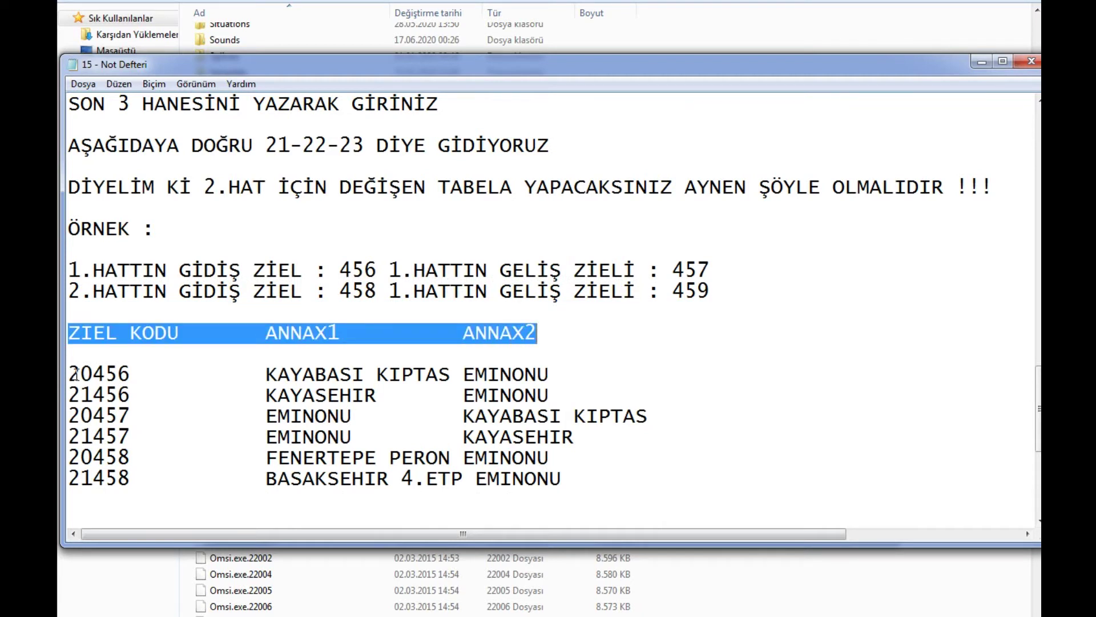
drag(73, 376, 552, 387)
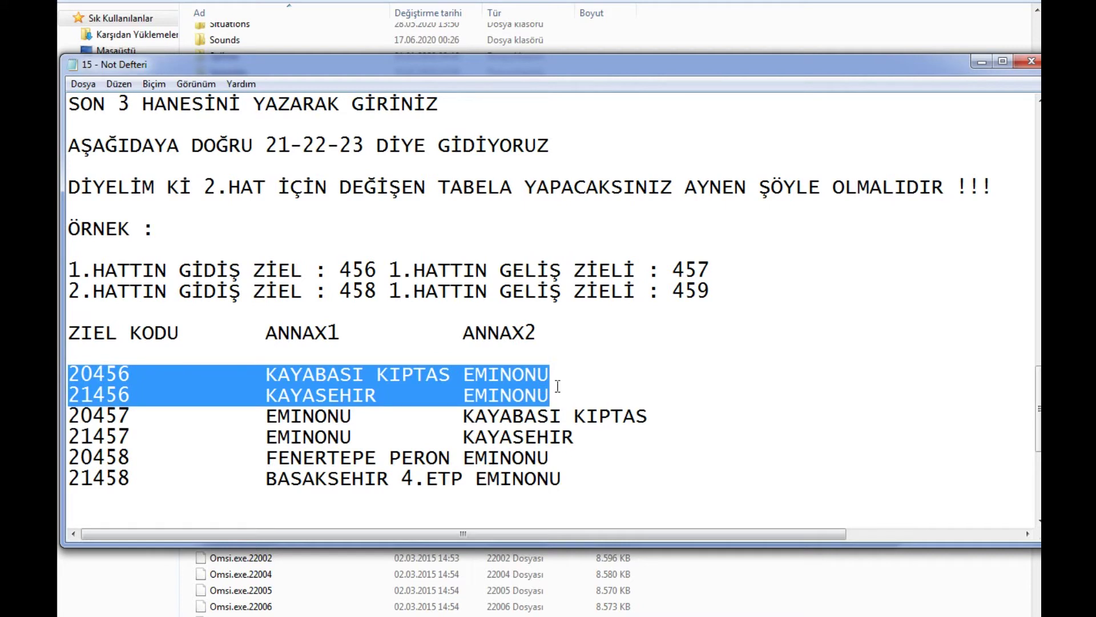
click(570, 397)
key(Return)
text(--------------------------------------------)
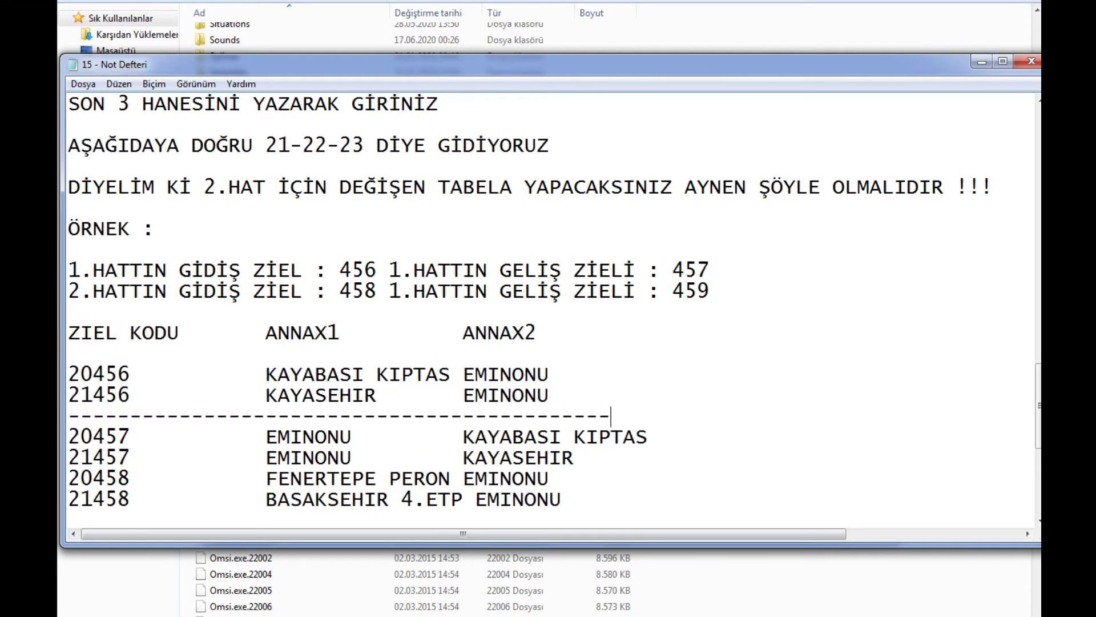
Highlight the 20457 and 21457 rows and insert a dashed separator line below the 21457 row
drag(682, 409, 666, 445)
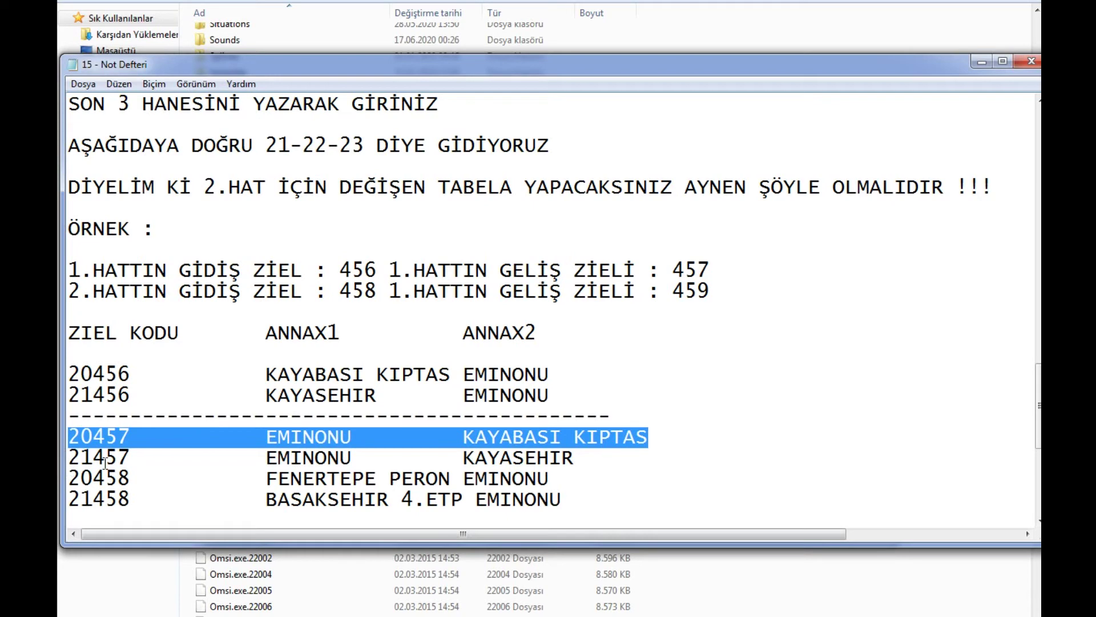
drag(72, 457, 598, 458)
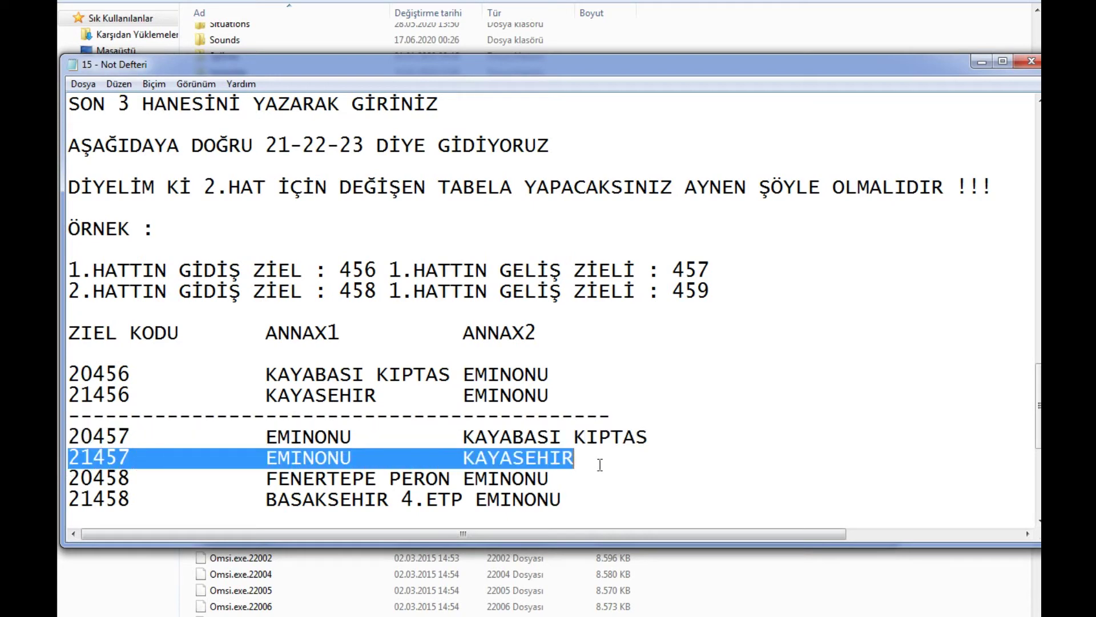
click(600, 459)
key(Return)
text(--------------------------------------------)
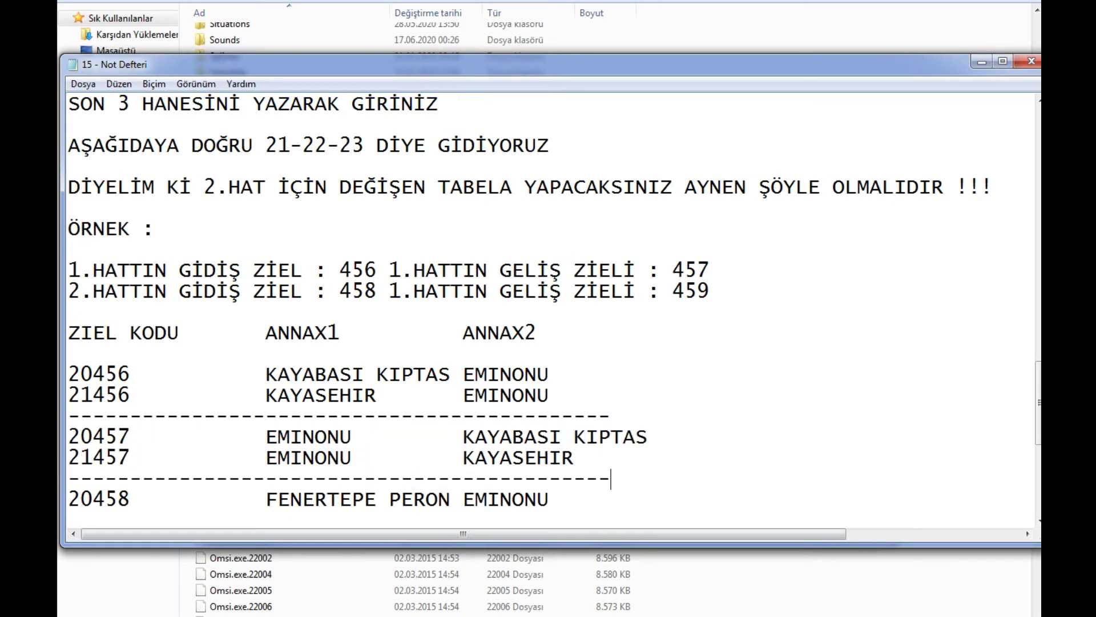
Highlight the 20458 and 21458 rows and the note on starting from 20 at every ziel change
scroll(571, 460, down, 4)
scroll(134, 321, up, 2)
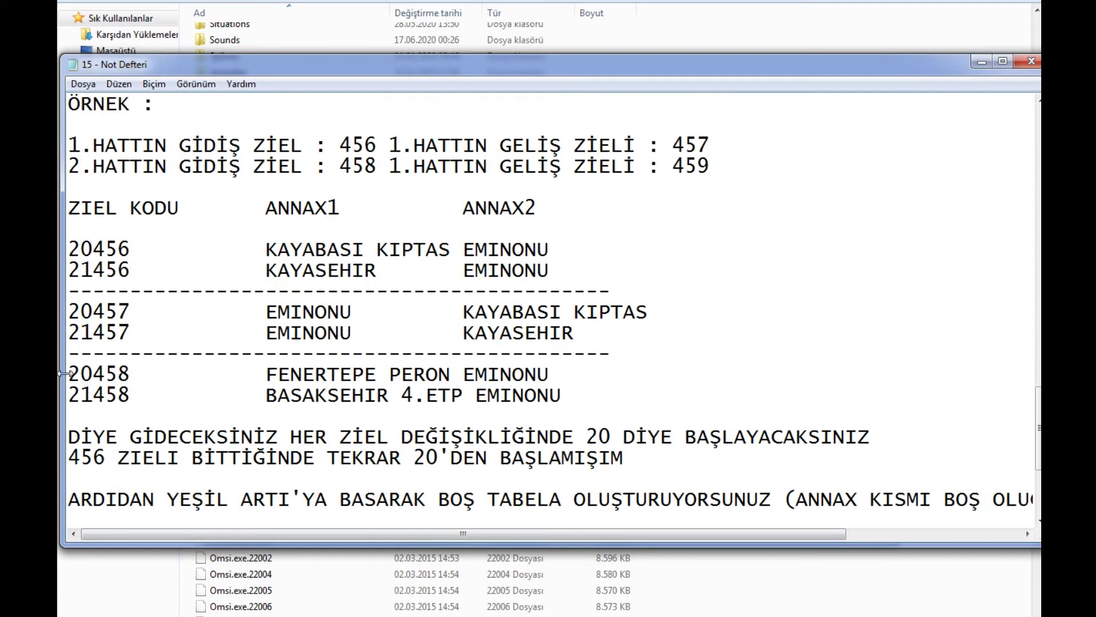
drag(73, 375, 589, 376)
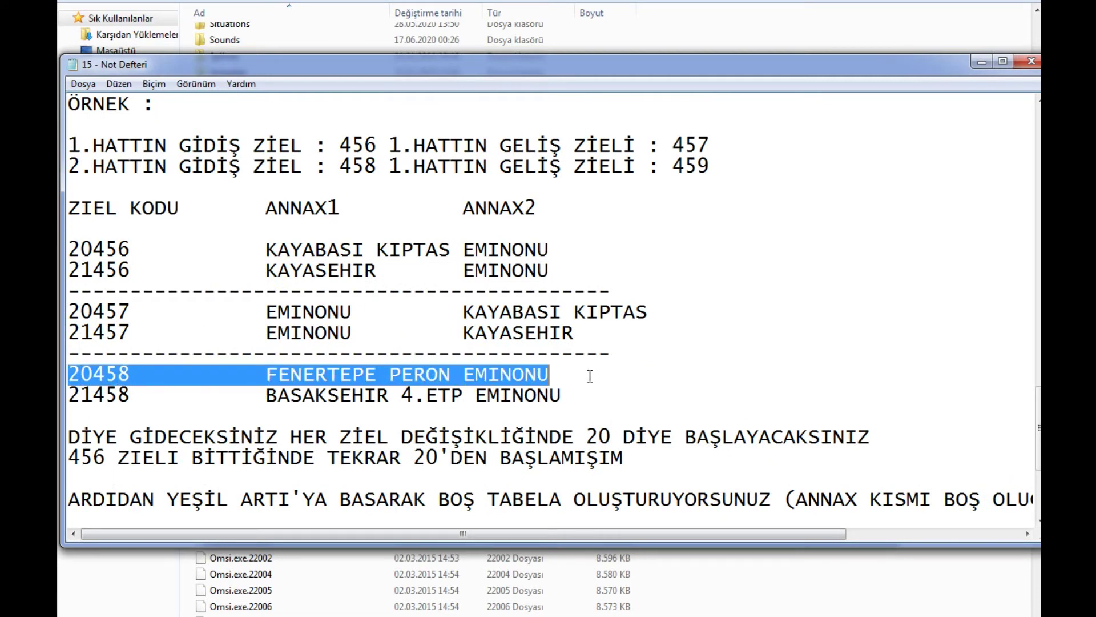
click(596, 394)
shift+click(68, 396)
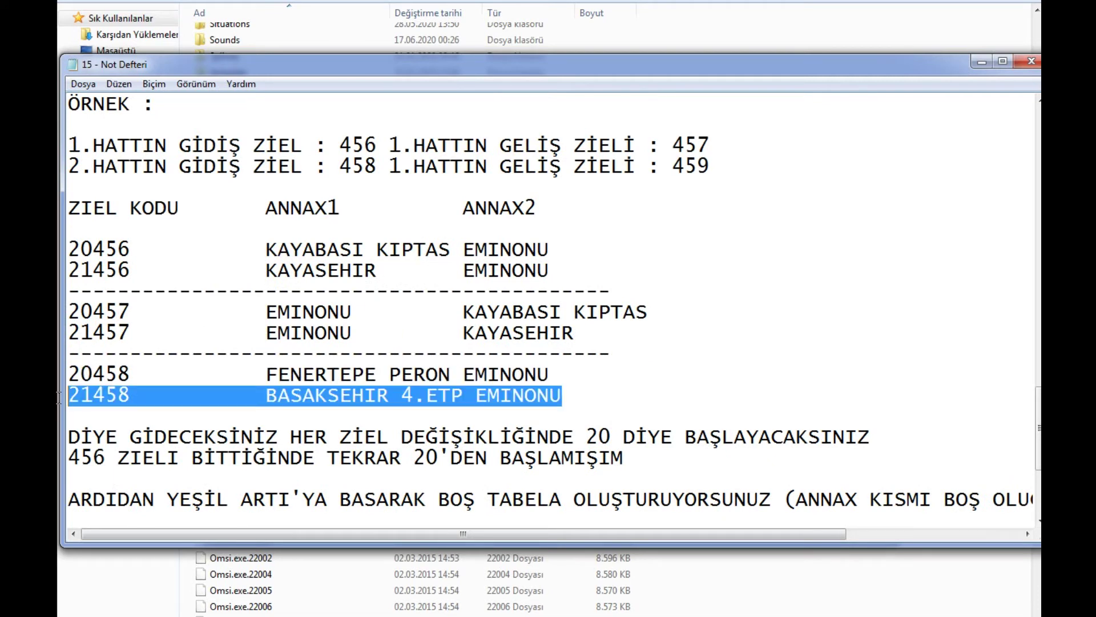
click(138, 395)
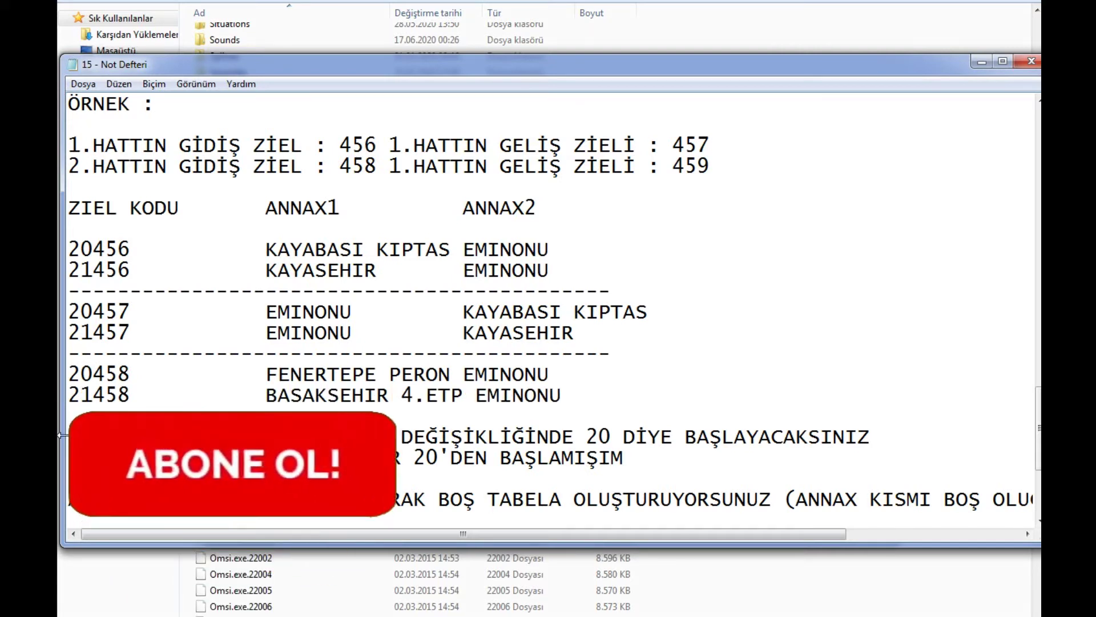
drag(68, 437, 896, 450)
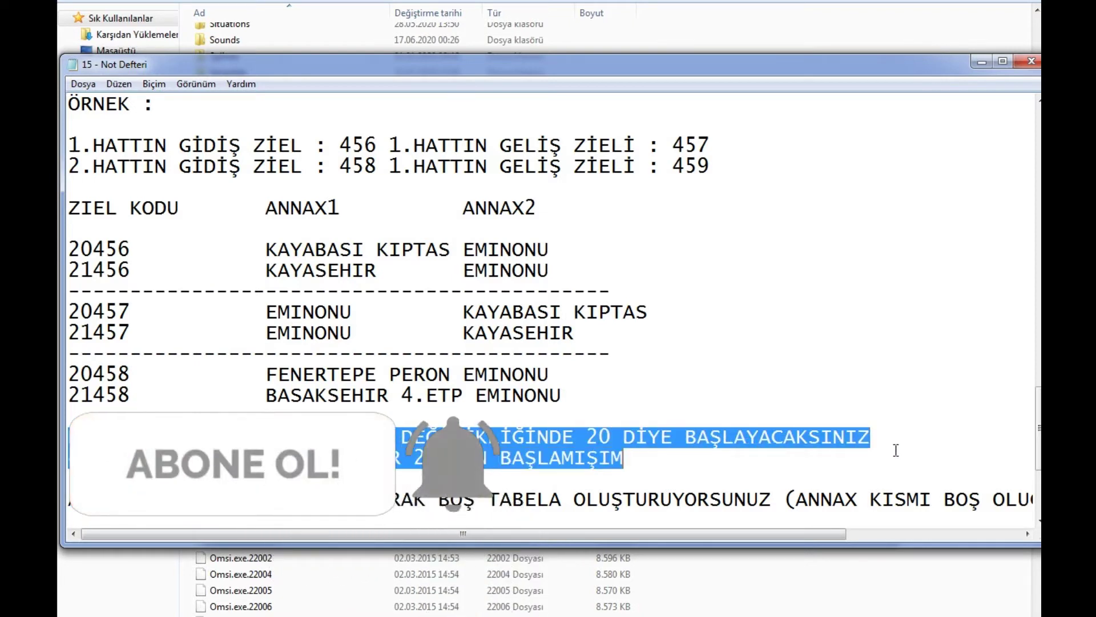
Point out the 20 and 21 prefixes of the ziel codes in the example table
click(400, 410)
drag(101, 247, 150, 271)
drag(97, 311, 69, 312)
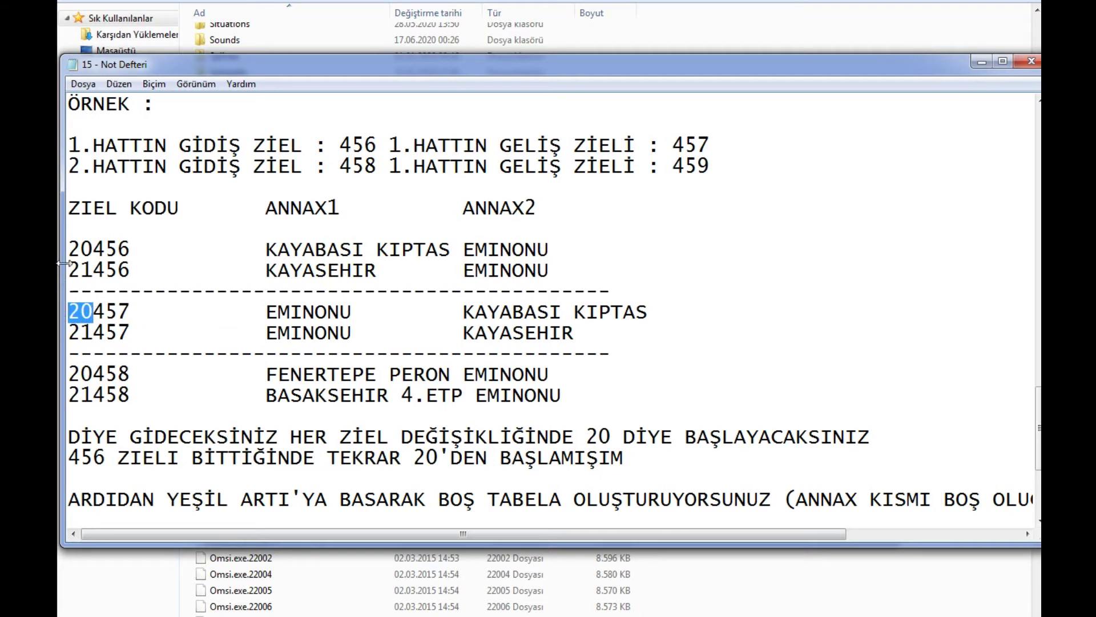
click(81, 269)
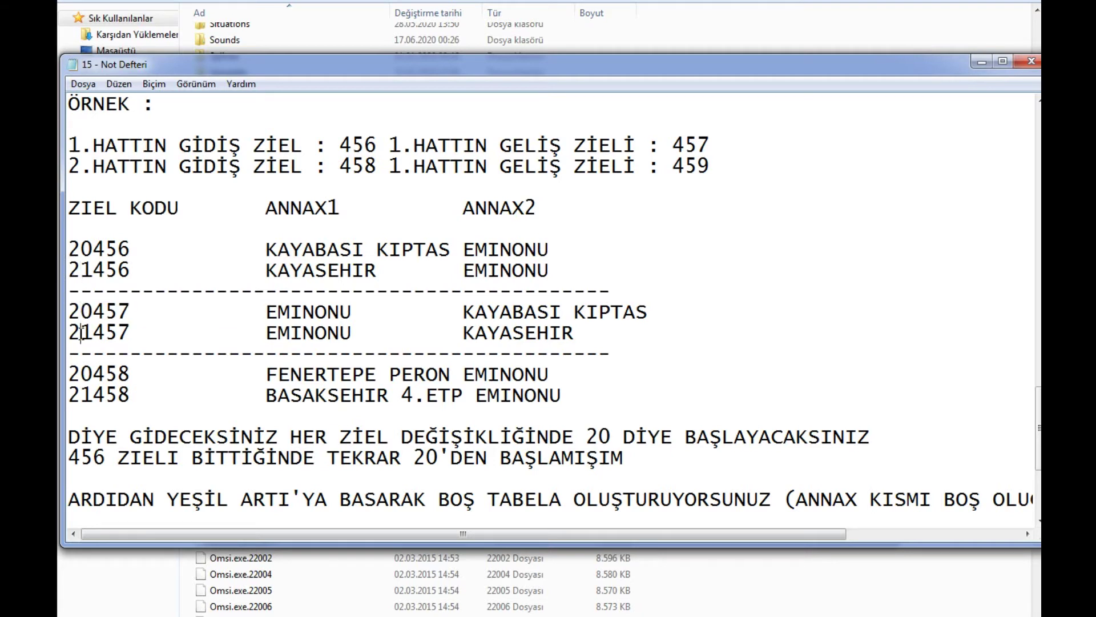
click(93, 374)
Highlight the full note on creating a blank sign with an empty ANNAX section
drag(68, 499, 539, 519)
click(692, 387)
scroll(692, 313, up, 2)
key(Down)
drag(755, 409, 1004, 419)
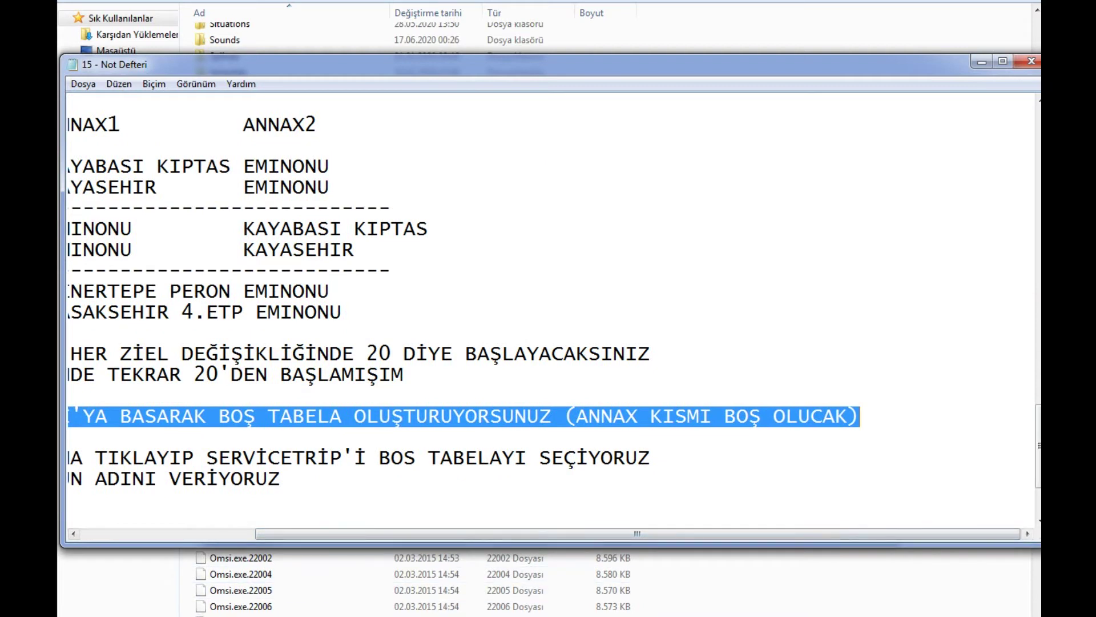
In HOF Suite, add a destination named Bos Tabela with IBIS 2 text Bos Tabela and IBIS 1 text BOS TABELA
key(alt+Tab)
click(411, 140)
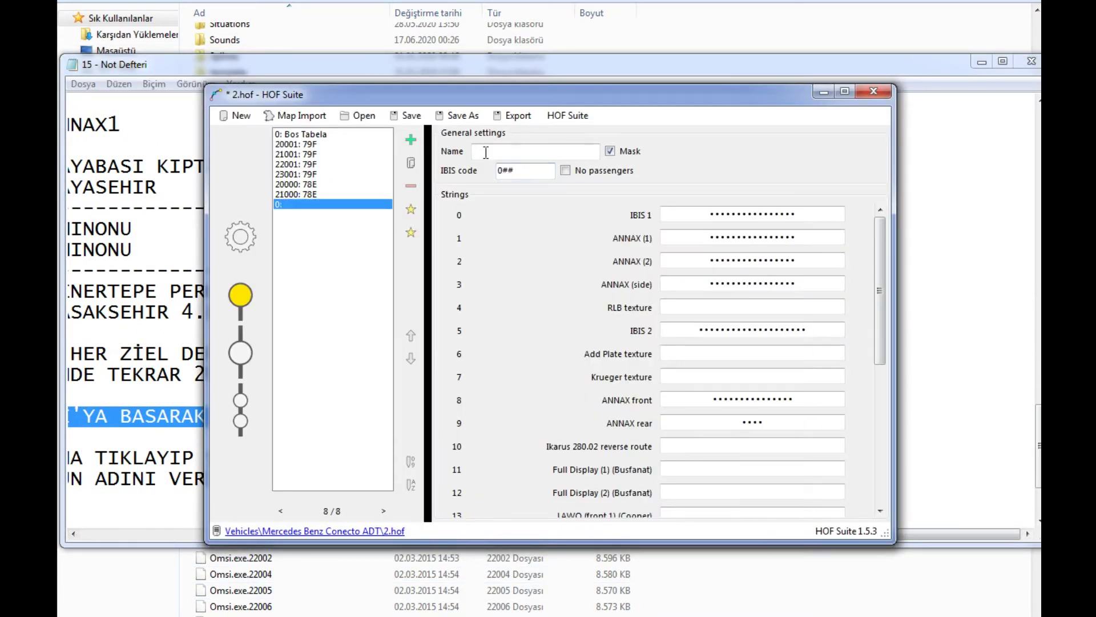
click(548, 149)
text(B)
key(ctrl+a)
key(ctrl+c)
click(701, 330)
key(ctrl+v)
click(704, 213)
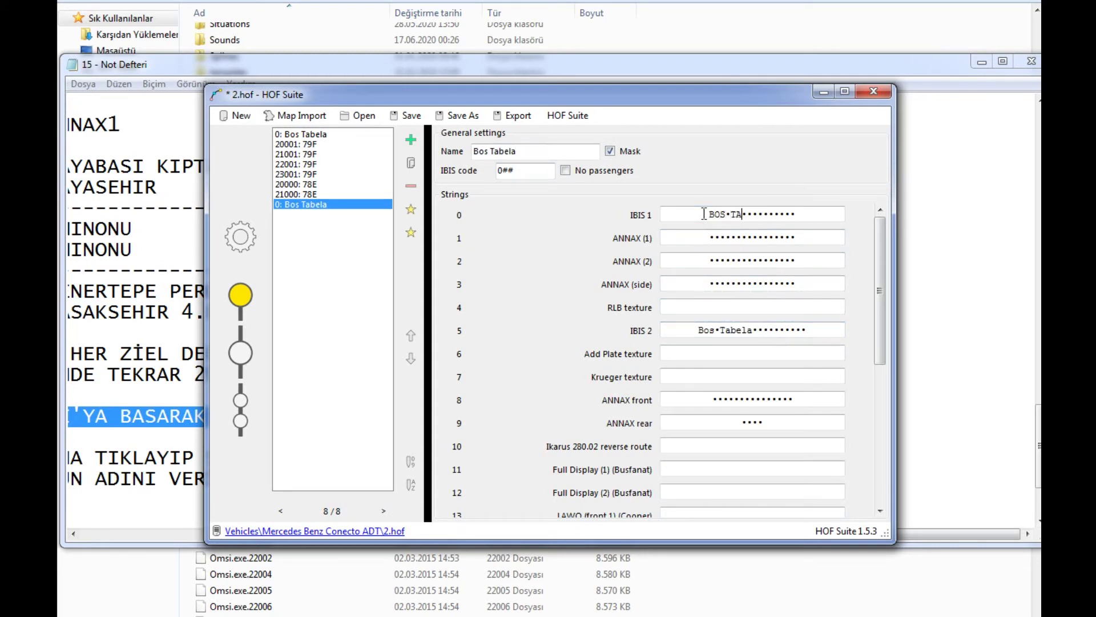
Move the new Bos Tabela destination to the start of the destination list and delete this duplicate
click(408, 338)
click(409, 338)
click(409, 338)
click(409, 338)
click(409, 338)
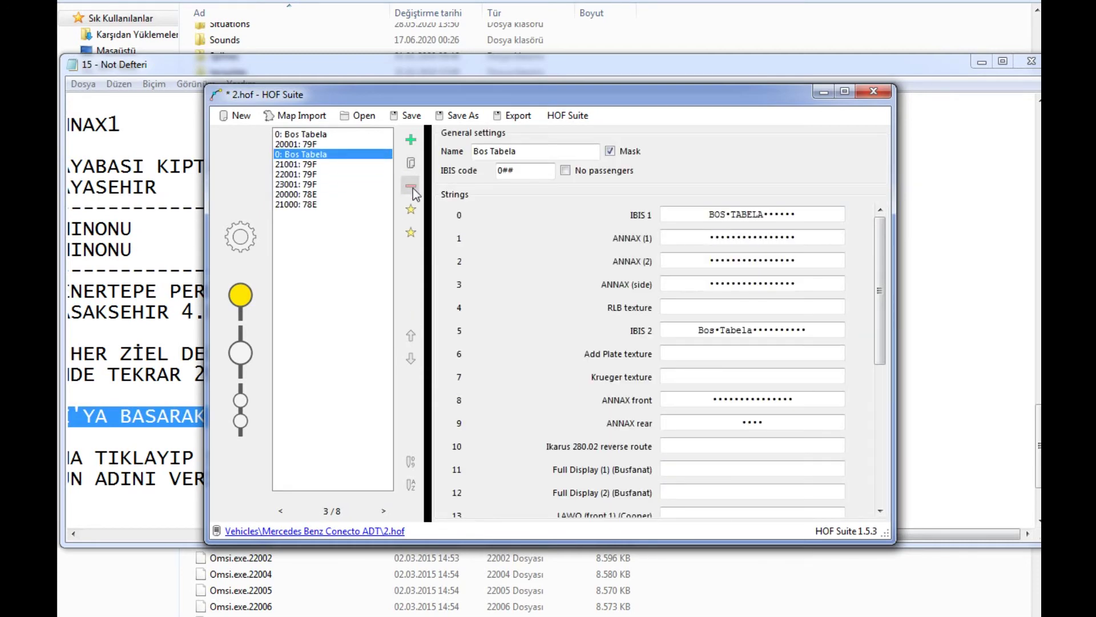
click(408, 335)
click(409, 336)
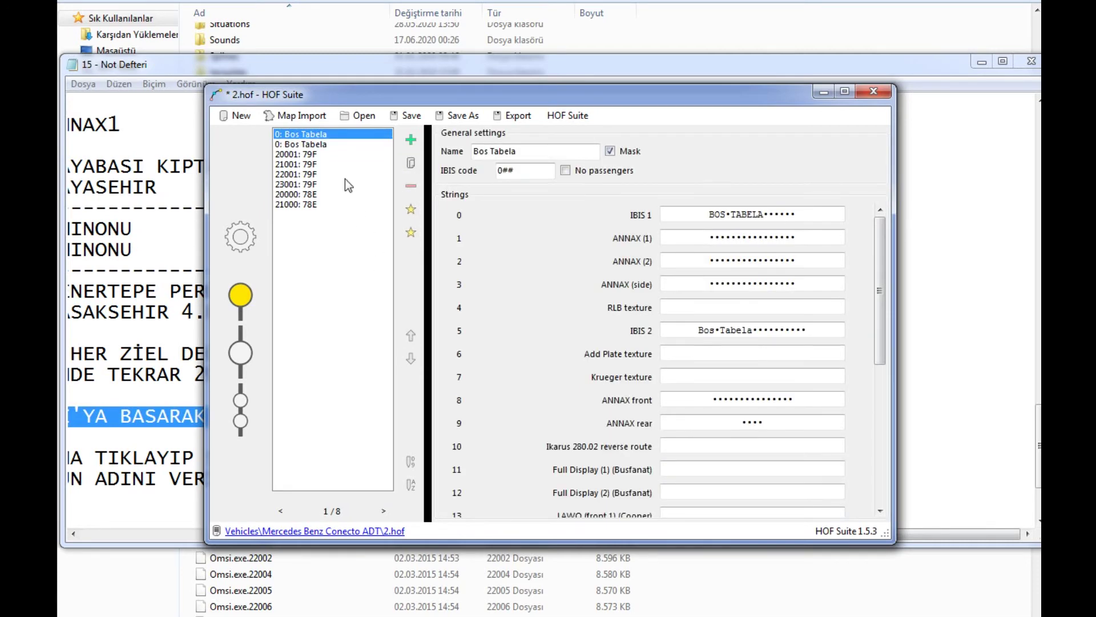
click(411, 185)
Return to Notepad and highlight the notes on setting the servicetrip to the blank sign and naming the HOF
click(149, 310)
drag(385, 533, 155, 547)
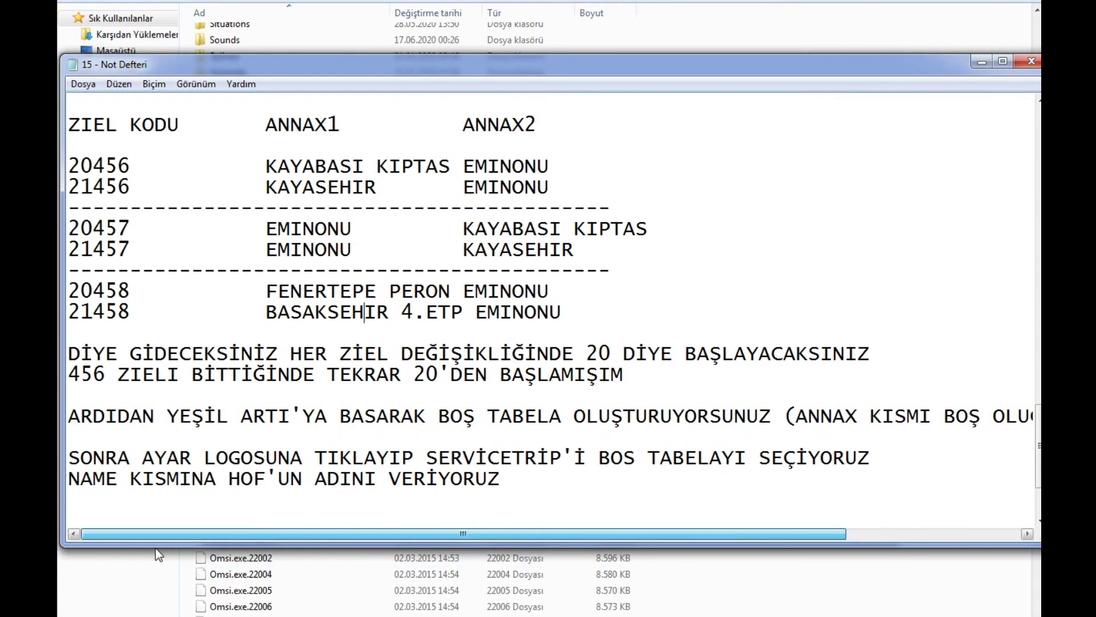
drag(223, 444, 716, 517)
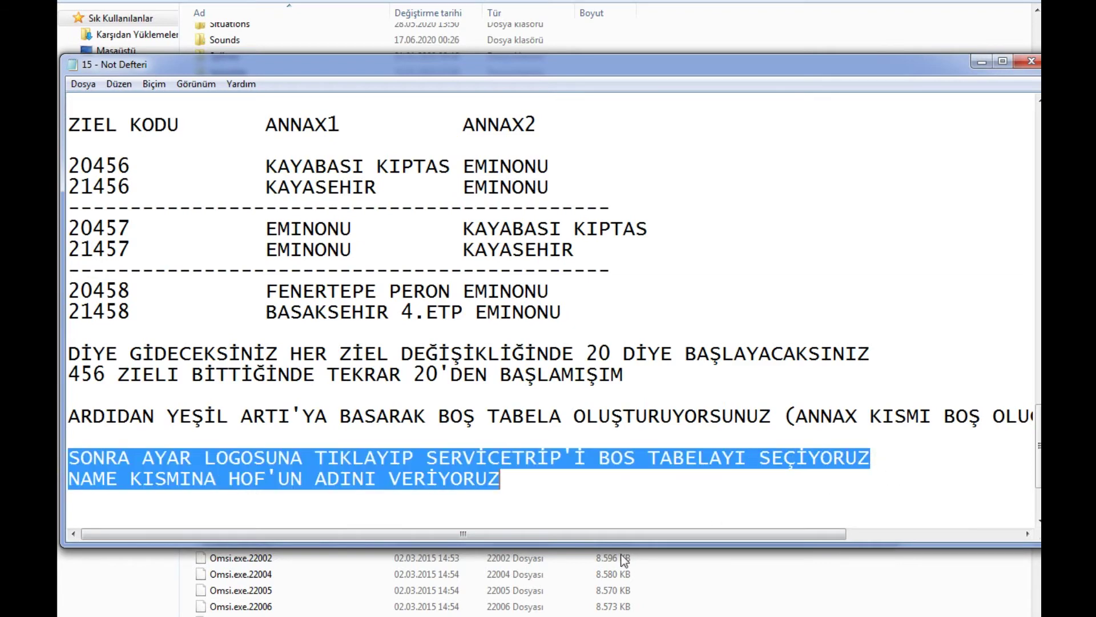
In HOF Suite's general settings, set the servicetrip destination to Bos Tabela
key(alt+Tab)
click(249, 249)
click(454, 186)
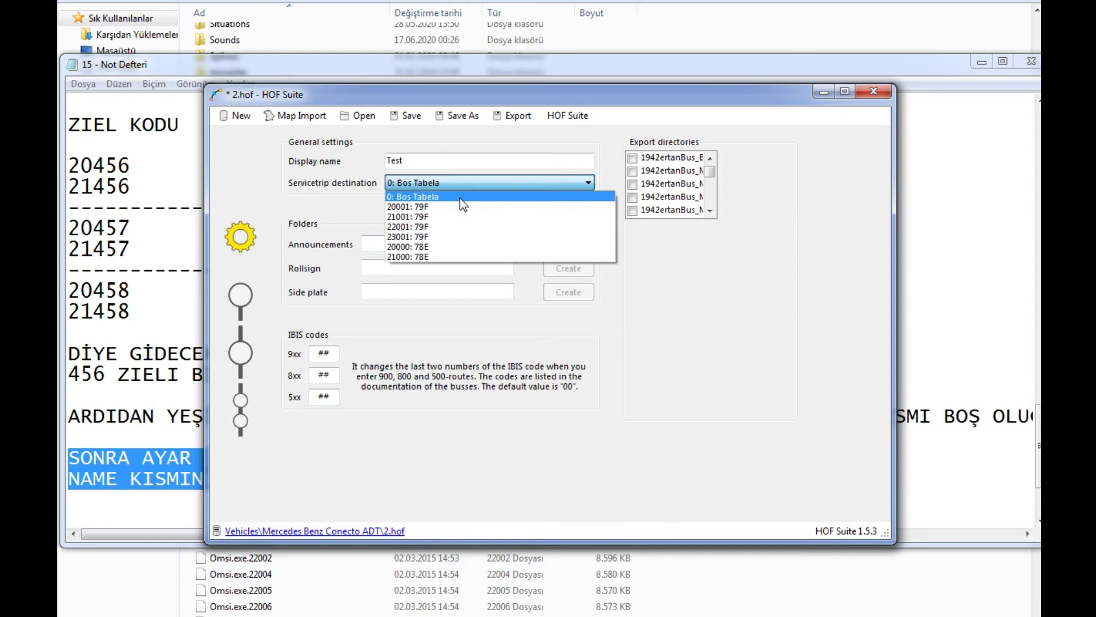
click(460, 198)
drag(448, 161, 75, 161)
click(421, 167)
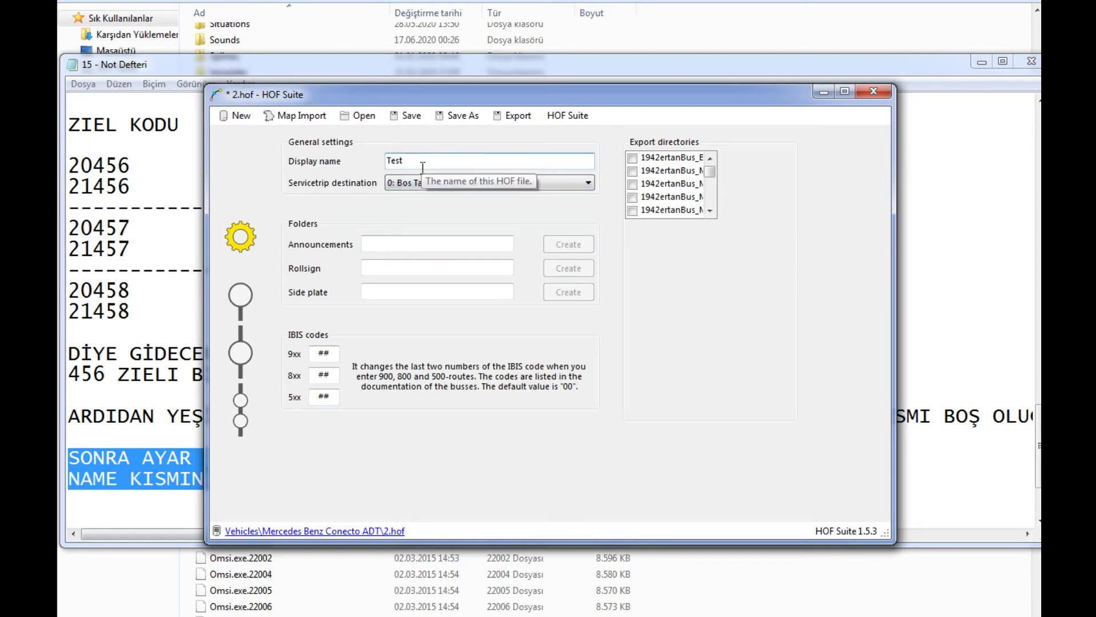
Return to Notepad and highlight the note on saving the finished file under the HOF's name
click(160, 402)
scroll(159, 402, down, 1)
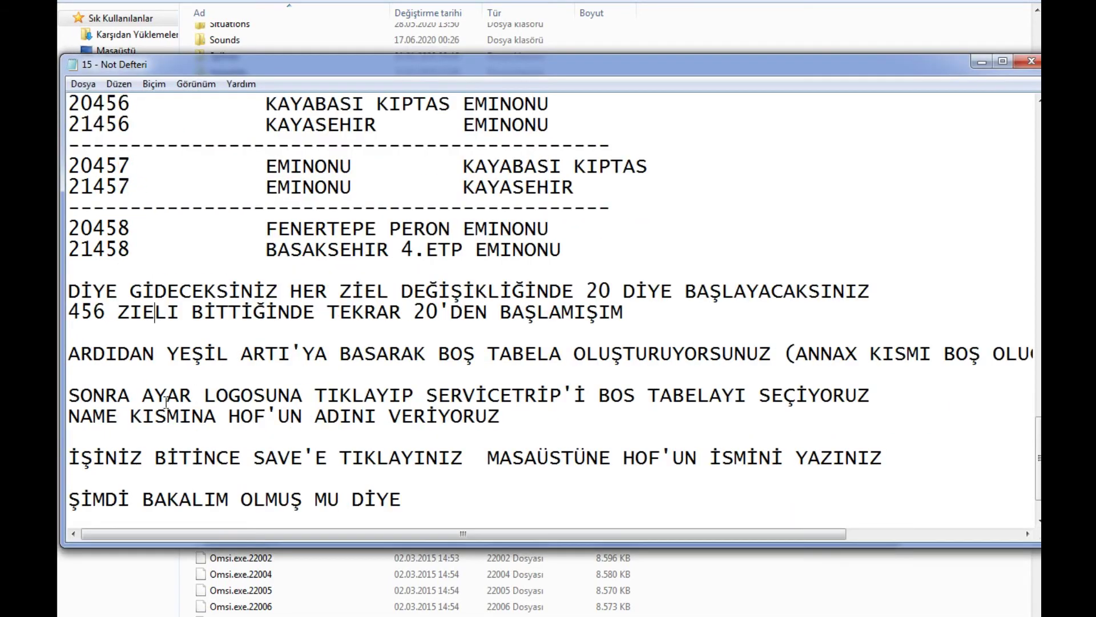
drag(68, 459, 889, 448)
click(907, 451)
key(shift+Home)
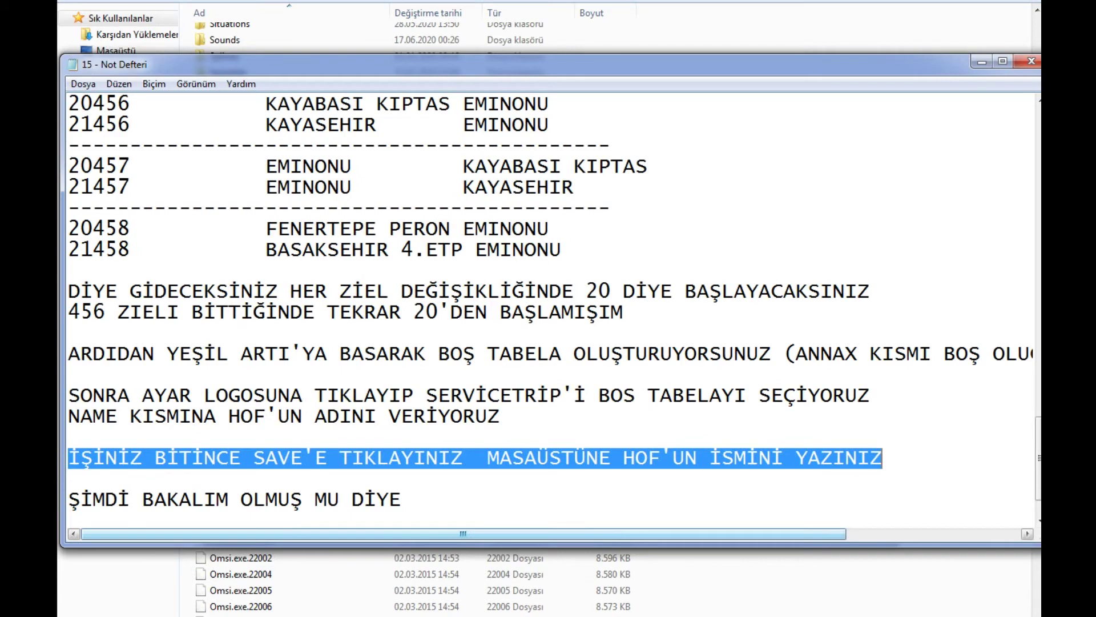
In HOF Suite, save 2.hof and save a copy named Test in the Mercedes Benz Conecto ADT vehicle folder
key(alt+Tab)
click(395, 114)
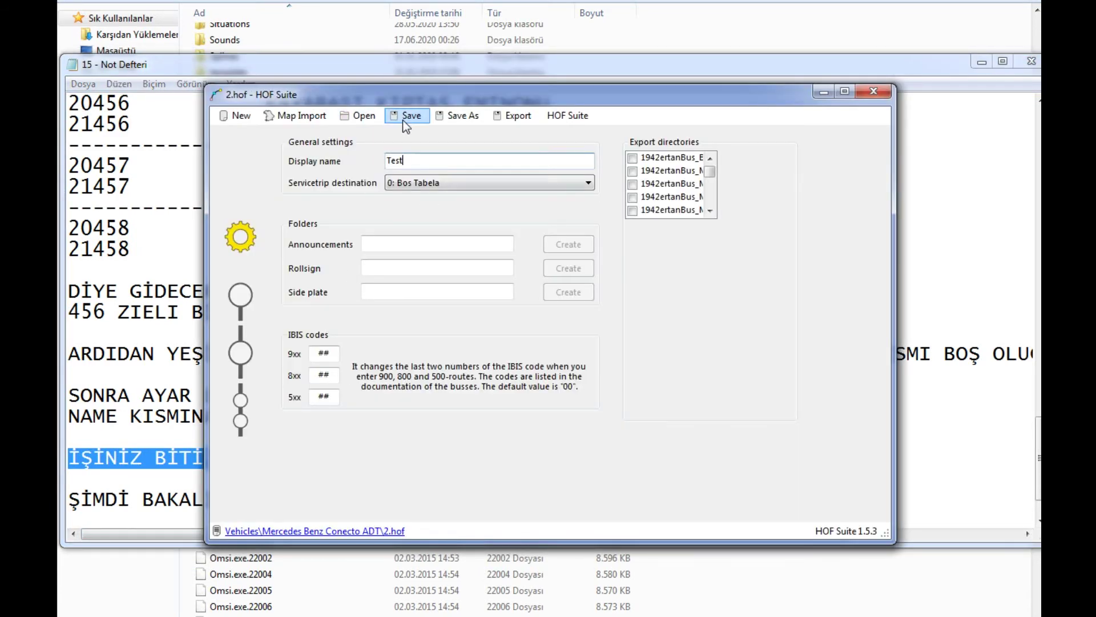
click(460, 115)
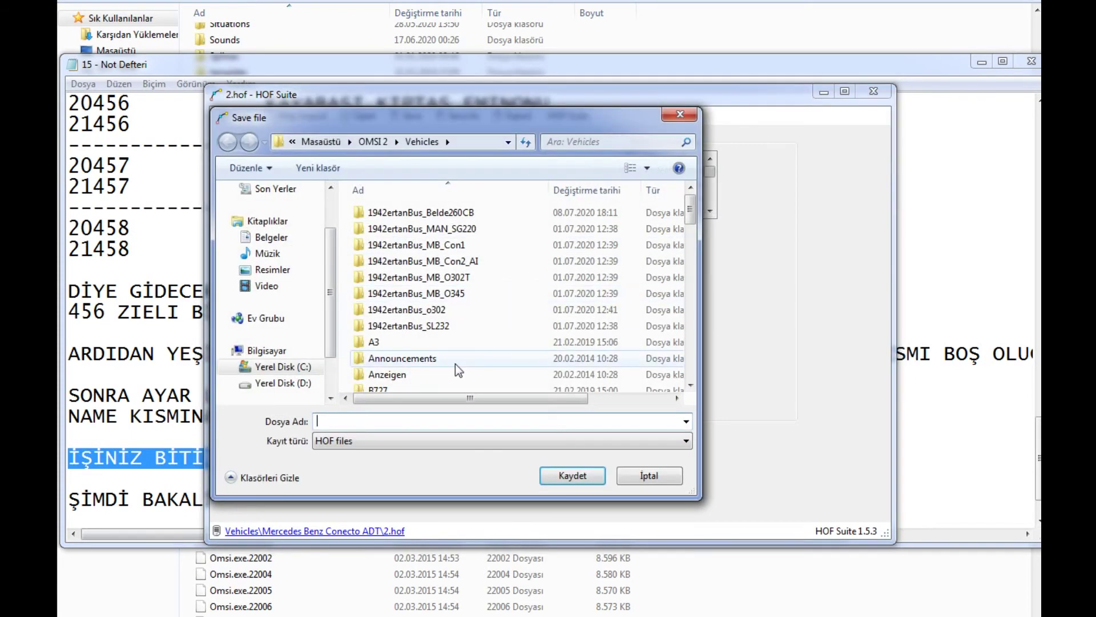
scroll(455, 365, down, 3)
scroll(455, 364, down, 13)
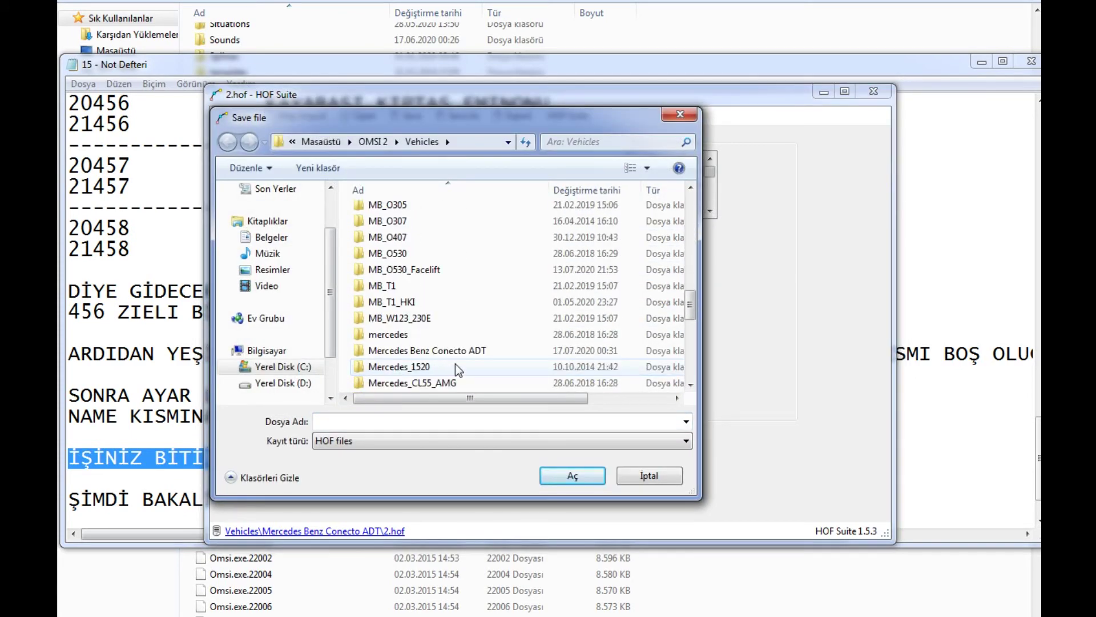
double_click(411, 350)
click(341, 421)
text(Test)
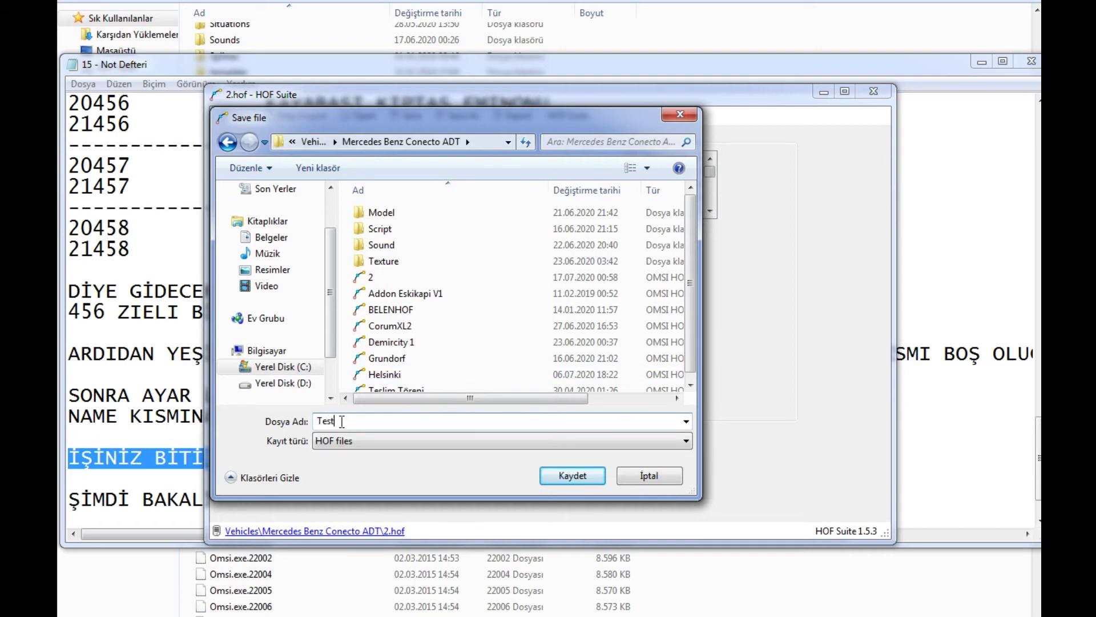
key(Return)
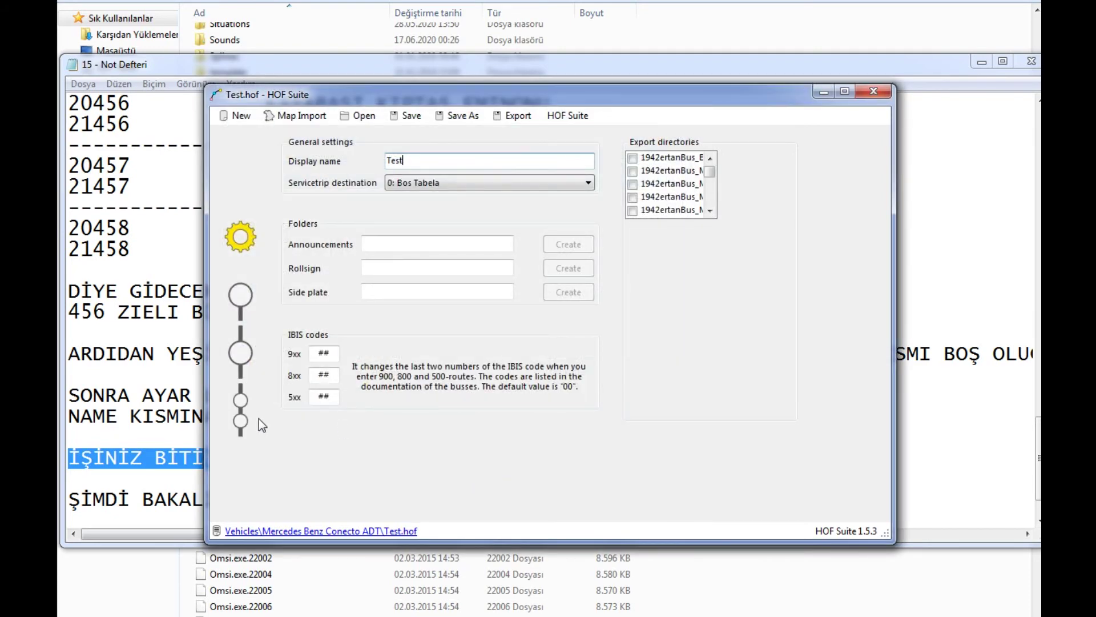
Return to Notepad and highlight the last note about checking whether the result works
click(148, 413)
drag(69, 498, 416, 451)
scroll(420, 447, up, 1)
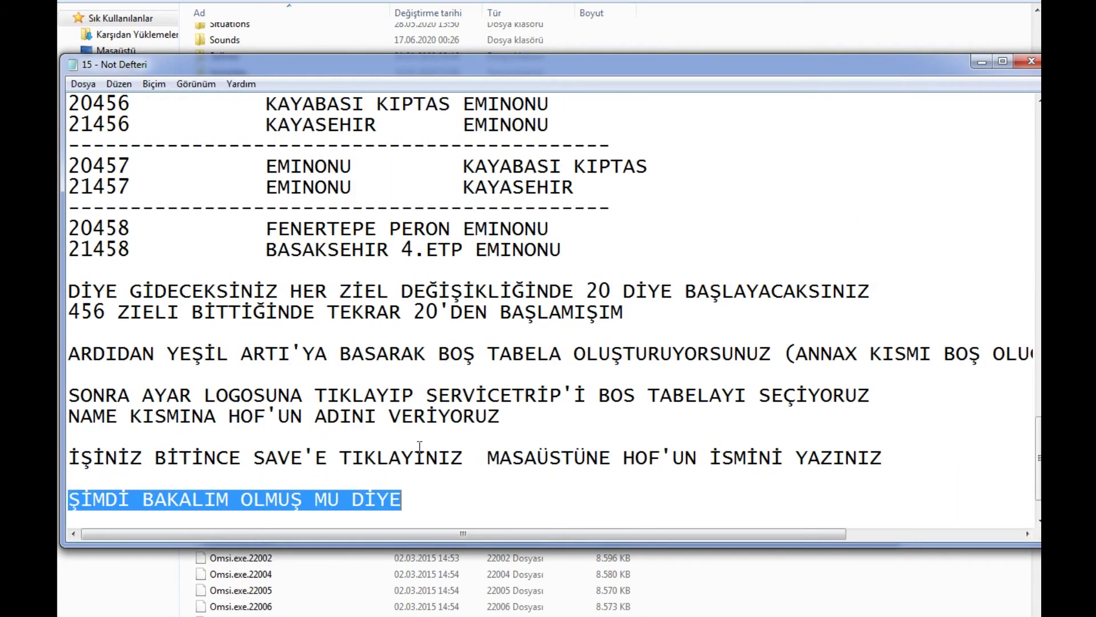
drag(402, 501, 59, 502)
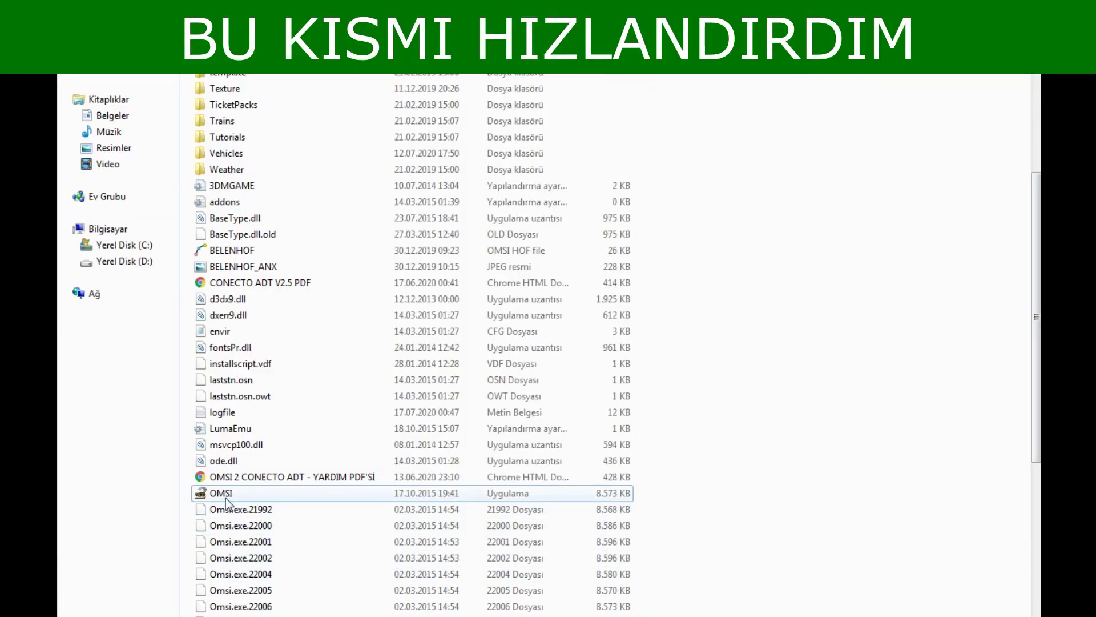
Launch OMSI 2 from its game folder and start the Grundorf map without buses
right_click(227, 494)
click(258, 202)
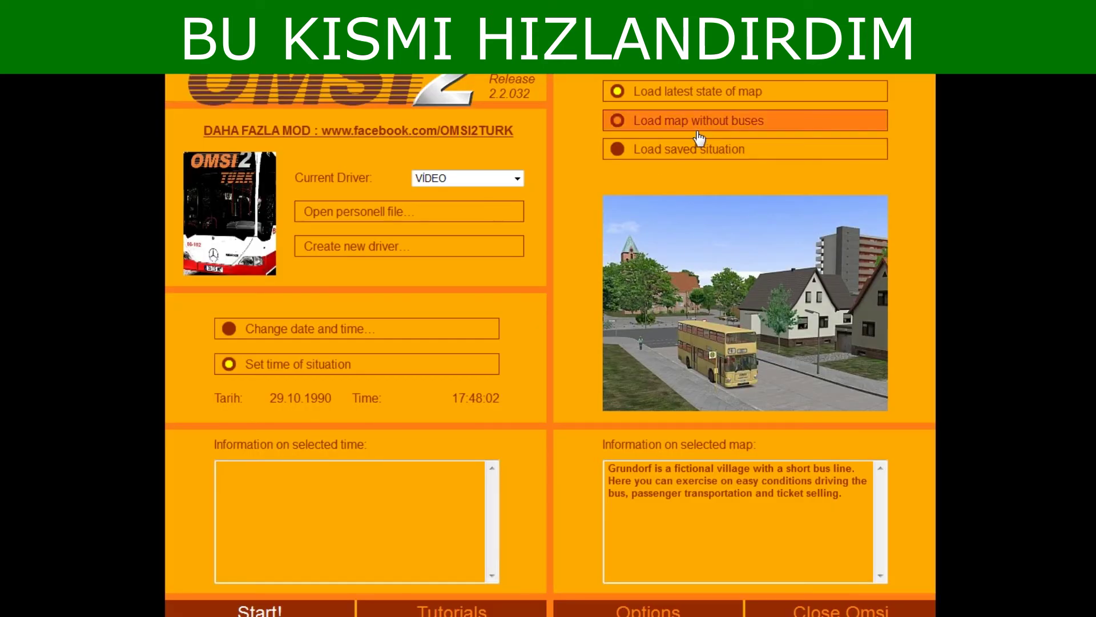
click(699, 137)
click(319, 608)
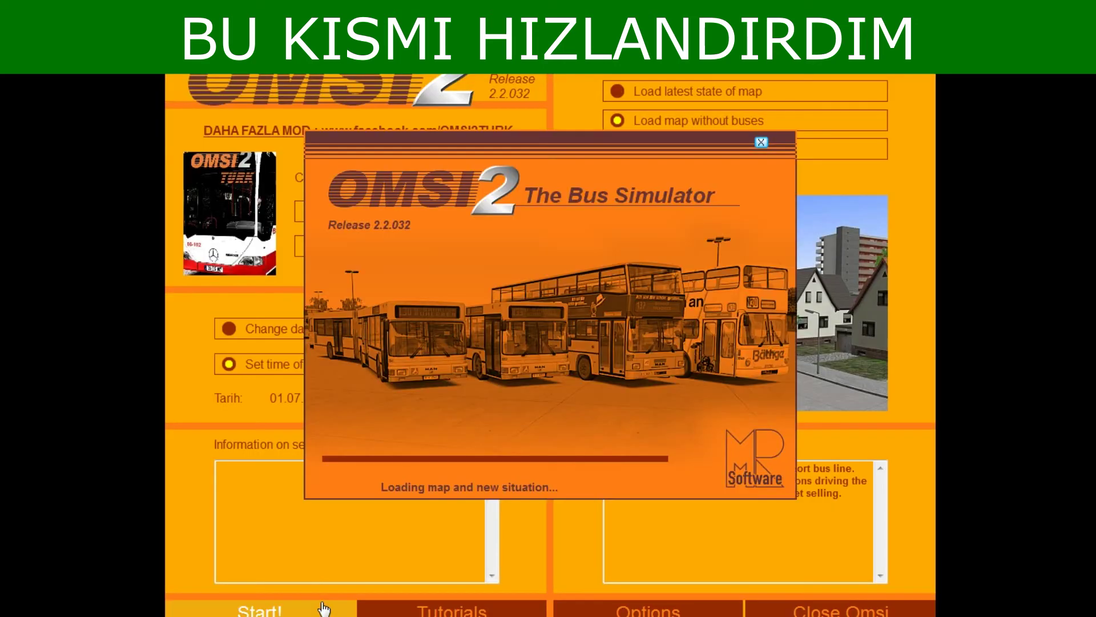
click(474, 426)
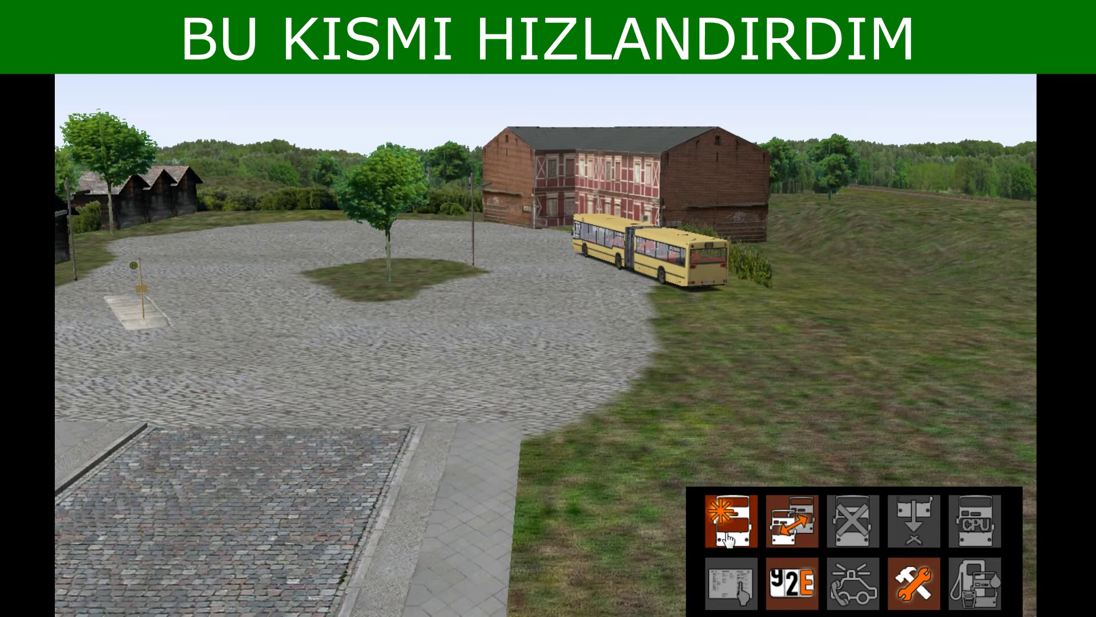
Place a yellow İETT Mercedes Conecto bus on the map
click(728, 537)
click(434, 398)
click(388, 451)
click(457, 372)
click(400, 385)
click(350, 429)
click(479, 394)
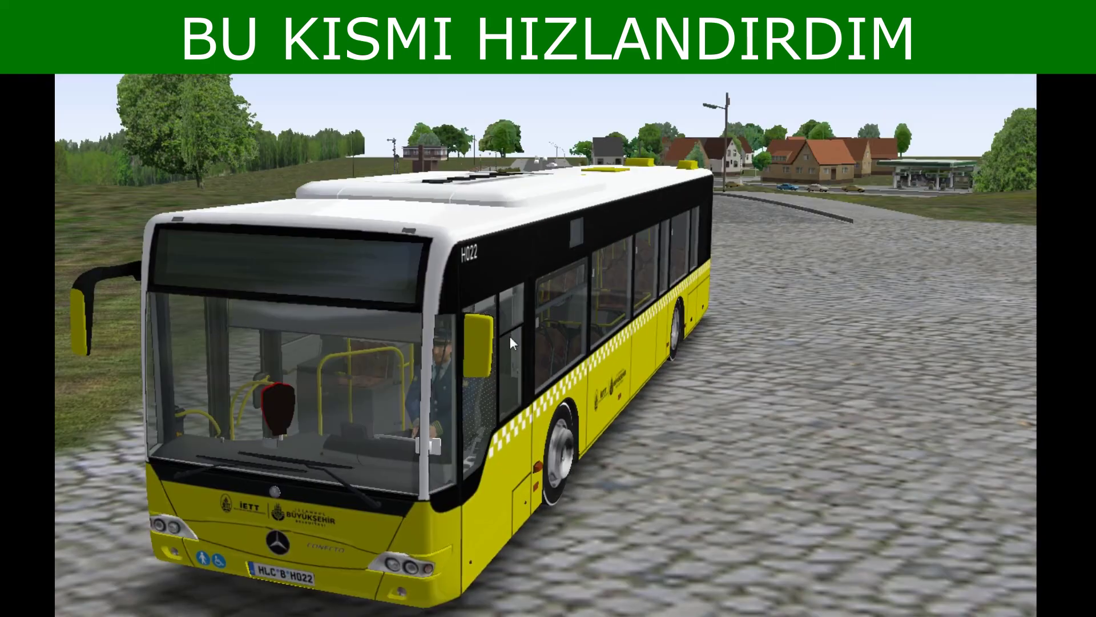
Operate the controls around the IBIS unit from the driver's seat, and return to the outside view of the bus
key(F1)
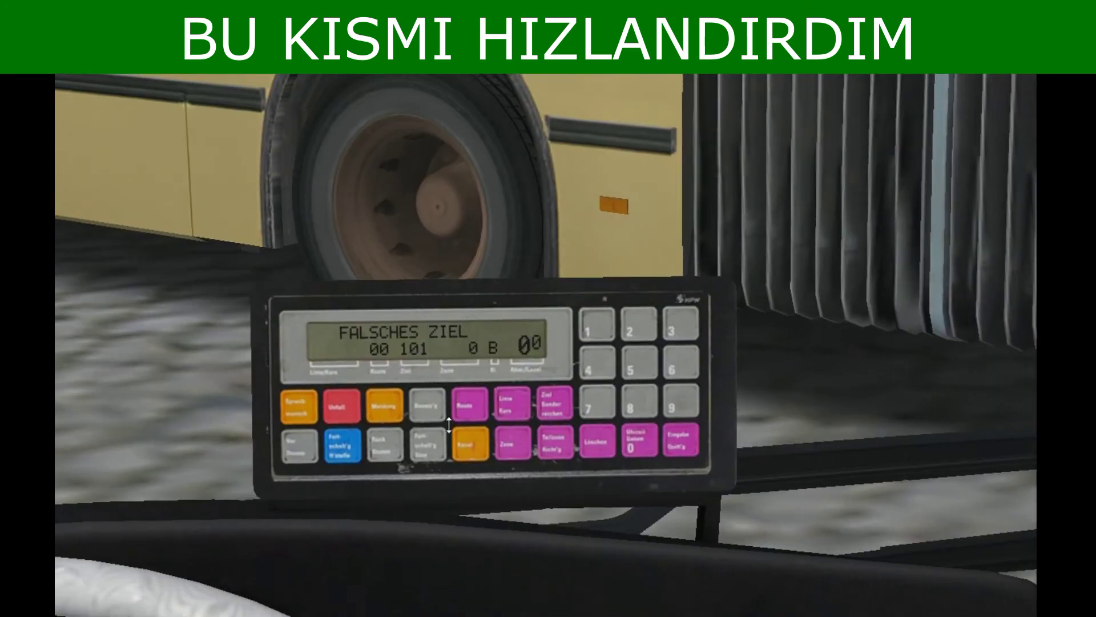
scroll(666, 360, up, 5)
click(666, 360)
click(798, 578)
click(687, 506)
click(782, 372)
click(857, 600)
click(849, 372)
click(964, 599)
click(694, 534)
click(785, 365)
click(964, 600)
key(F2)
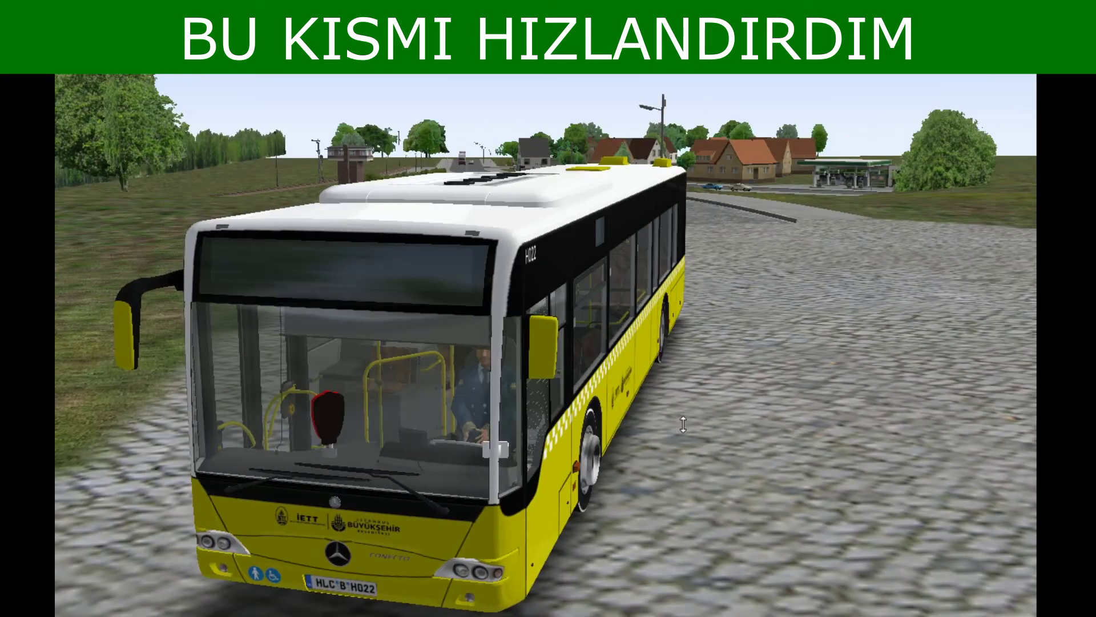
Assign the bus a 79F terminus and enter line 79F to test its front sign
click(791, 583)
click(626, 285)
click(613, 309)
click(482, 317)
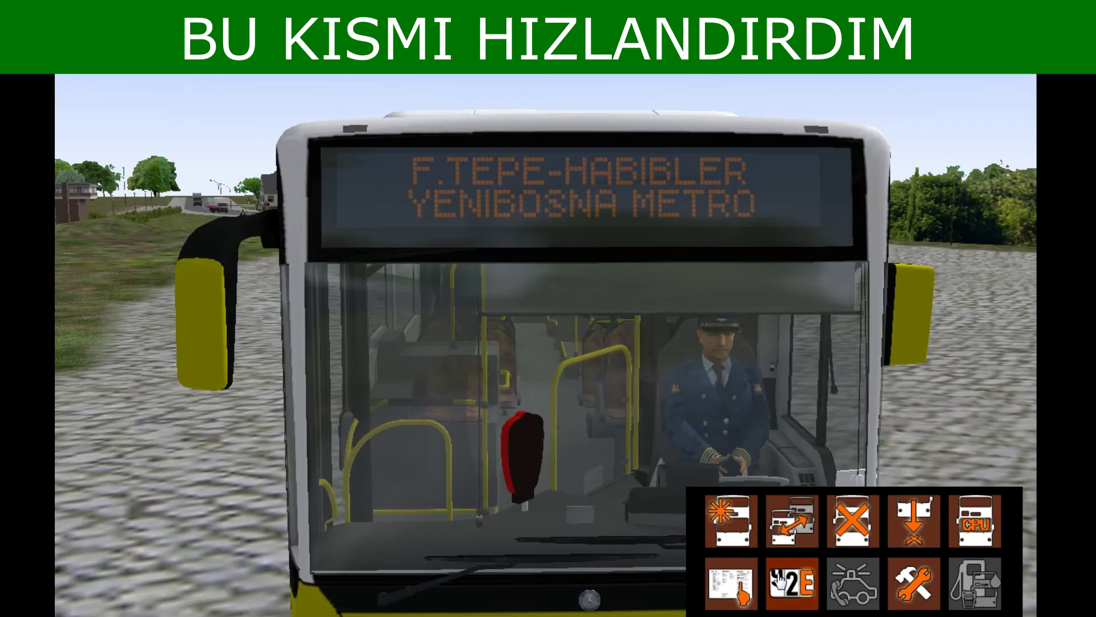
click(788, 582)
text(79)
click(481, 315)
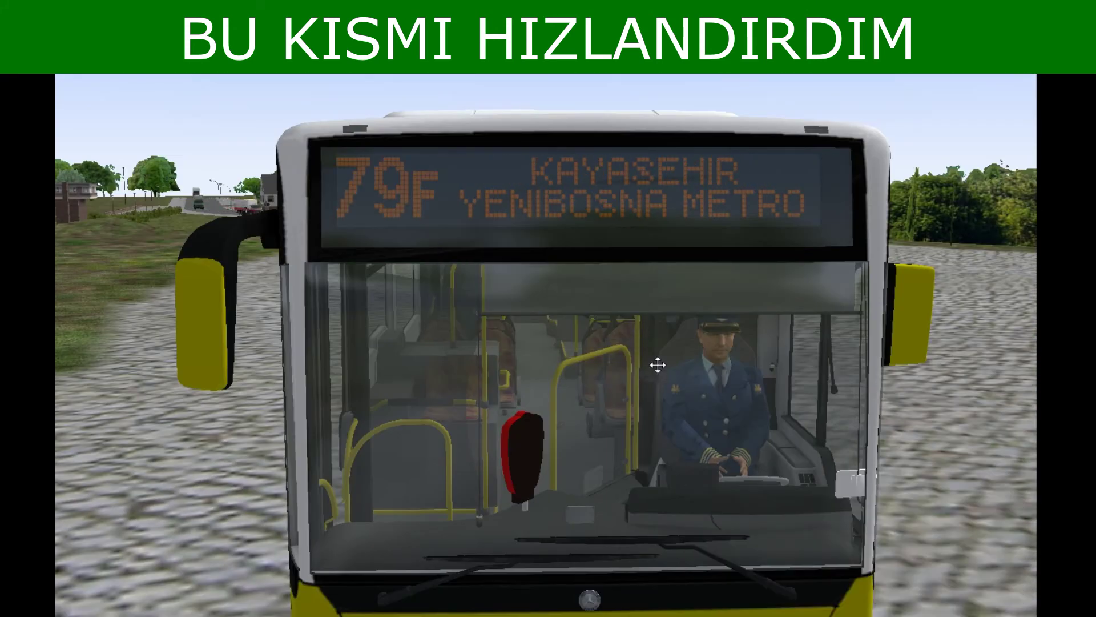
Set the terminus to the first 79F entry, view the bus from the front, and set the line to 79F
key(F2)
click(792, 582)
click(626, 285)
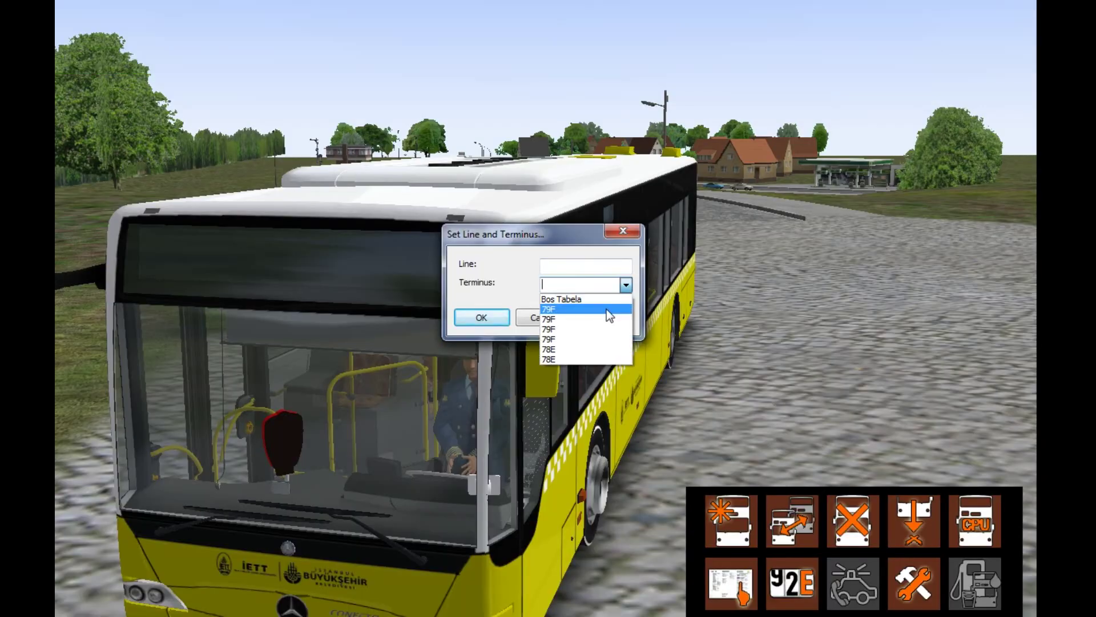
click(606, 309)
click(457, 323)
drag(482, 358, 523, 360)
drag(646, 358, 636, 416)
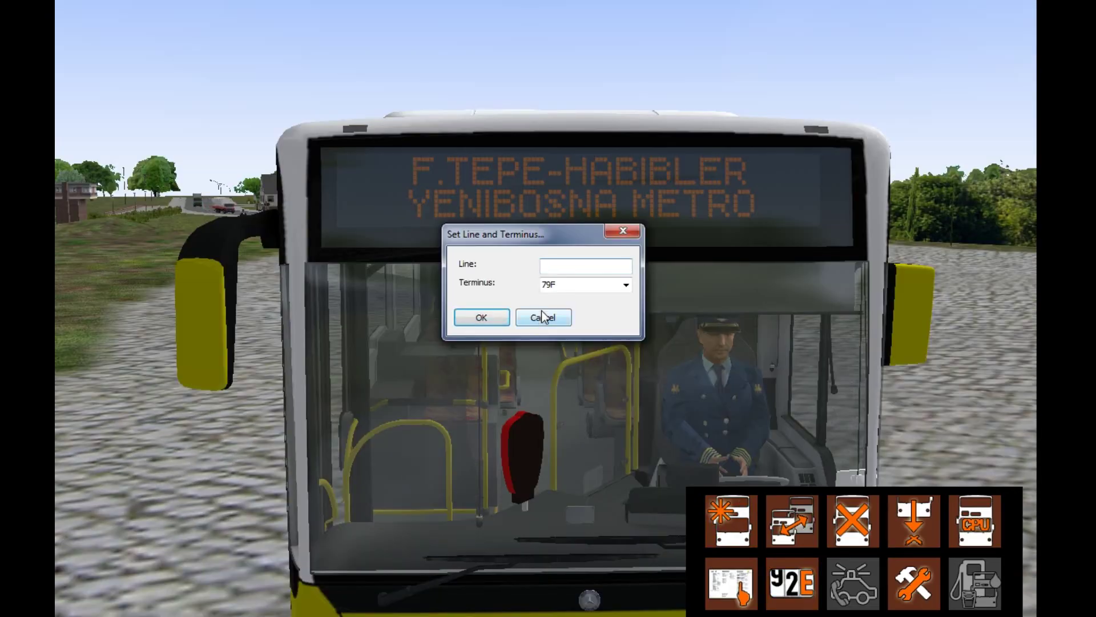
text(79F)
key(Return)
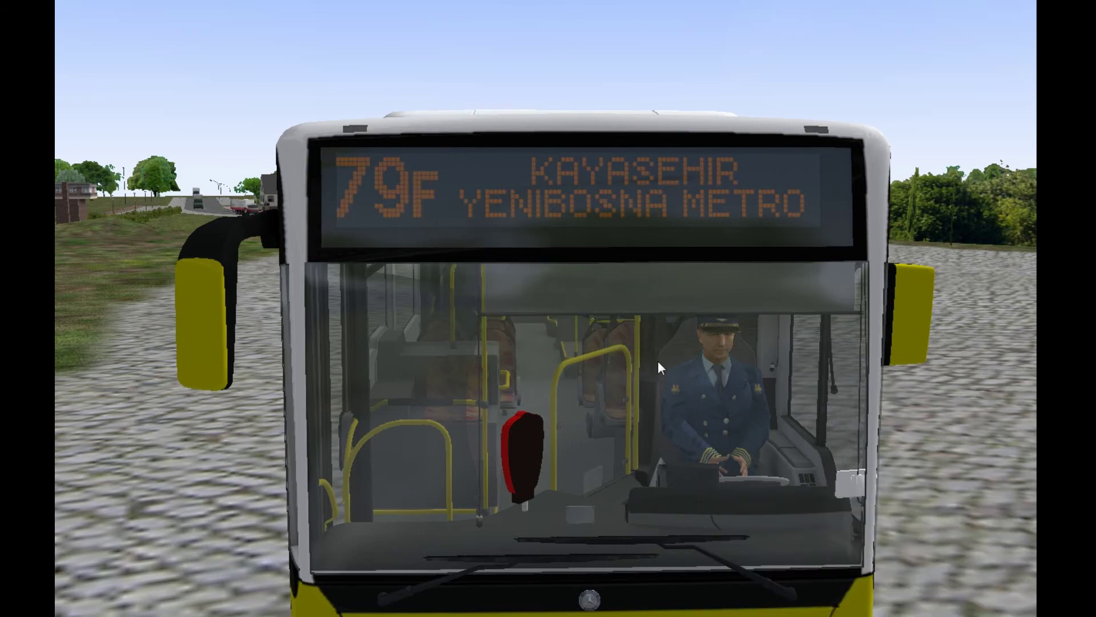